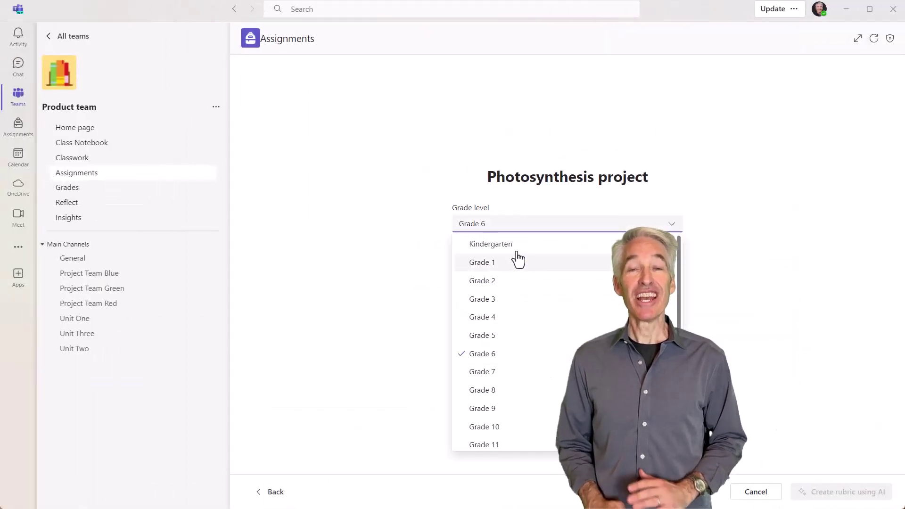
- Bring up the Product team's Assignments page with its empty Upcoming list
left_click(614, 364)
left_click(515, 361)
left_click(504, 376)
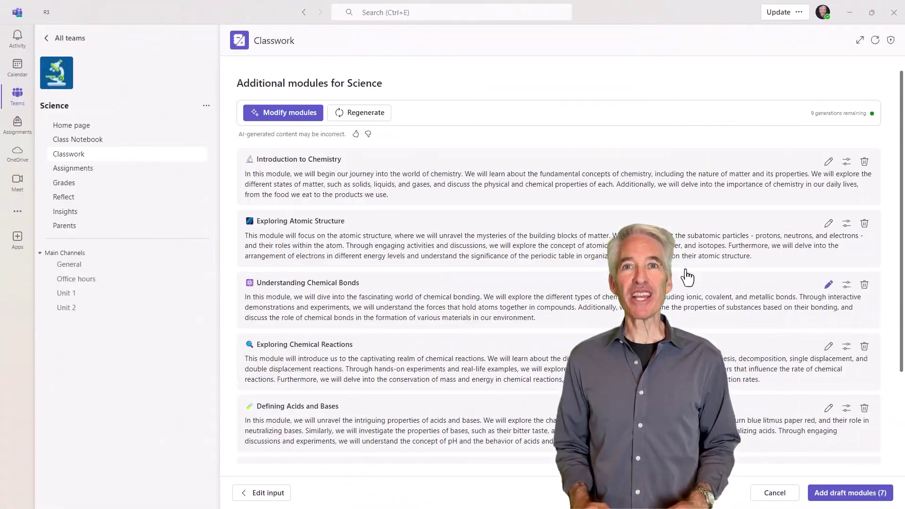
left_click(287, 115)
left_click(577, 283)
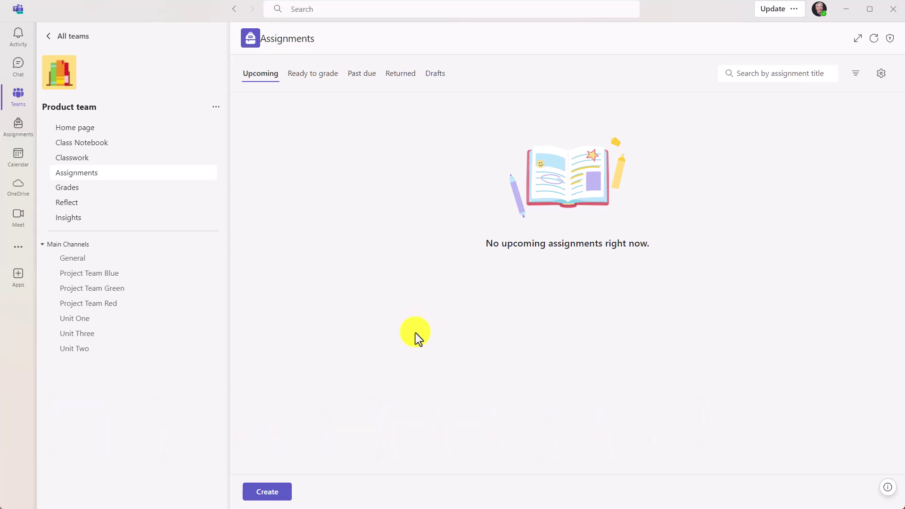
- Draft assignment 'Science project on photosynthesis' with instructions 'A science project on how photosynthesis works'
left_click(272, 486)
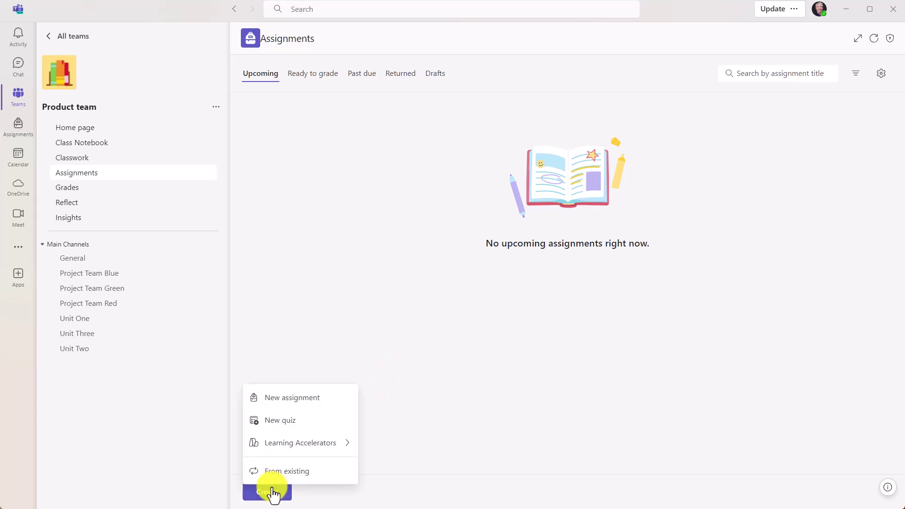
left_click(323, 400)
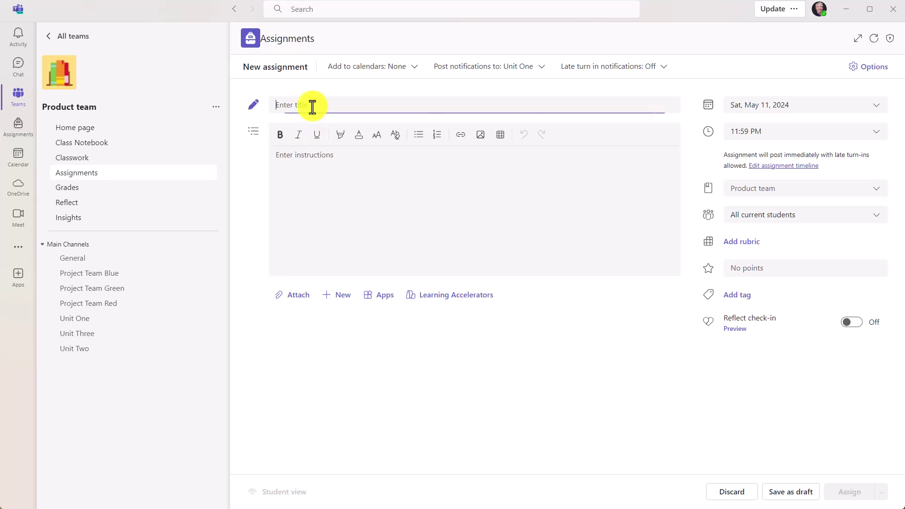
type("Science project on photosynthesis")
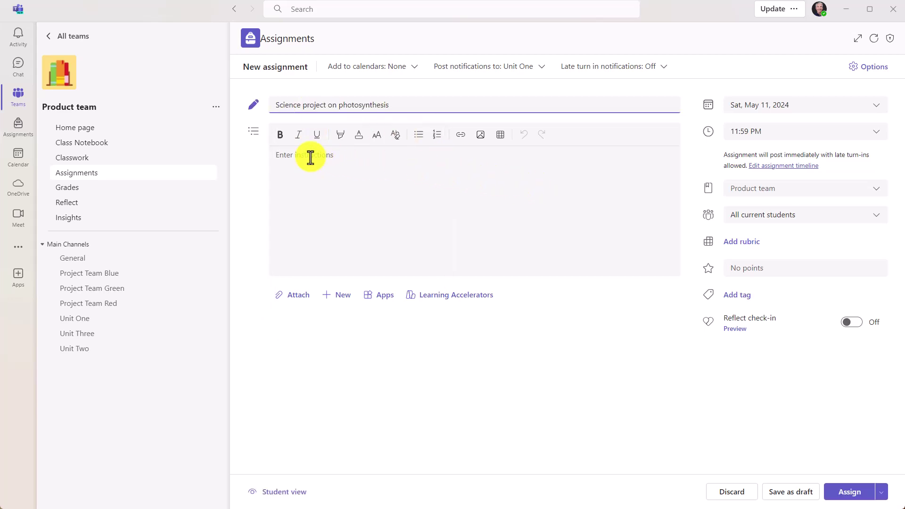
left_click(311, 157)
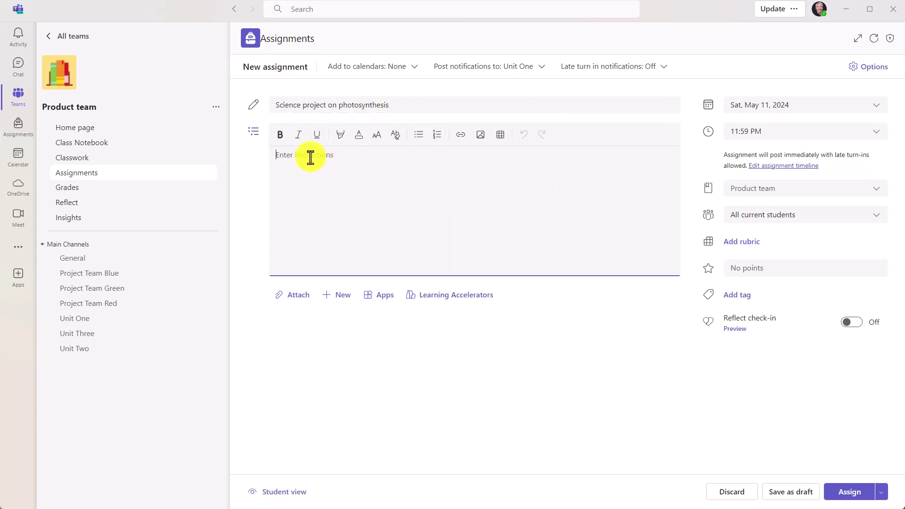
type("A science project on how photosynthesis works")
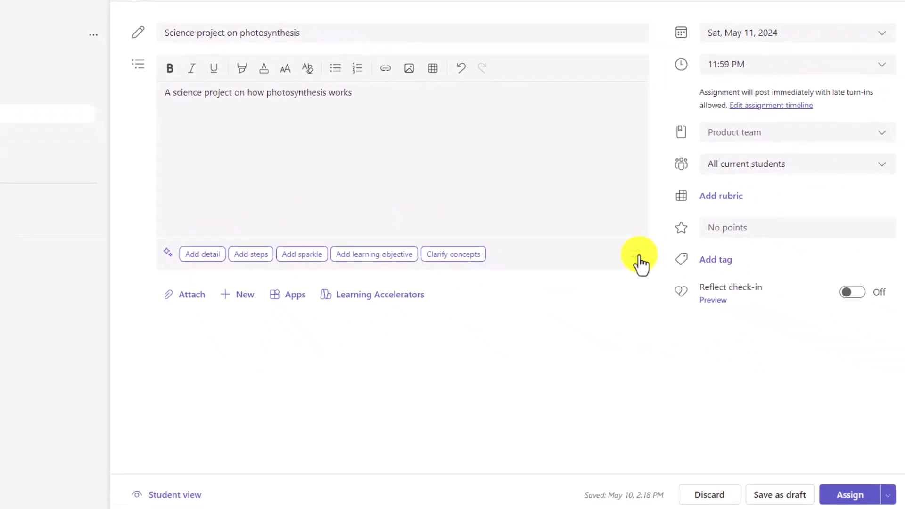
- Set AI writing to Grade 6, then keep the AI-expanded Introduction/Materials/Procedure/Conclusion outline
left_click(622, 251)
mouse_move(666, 275)
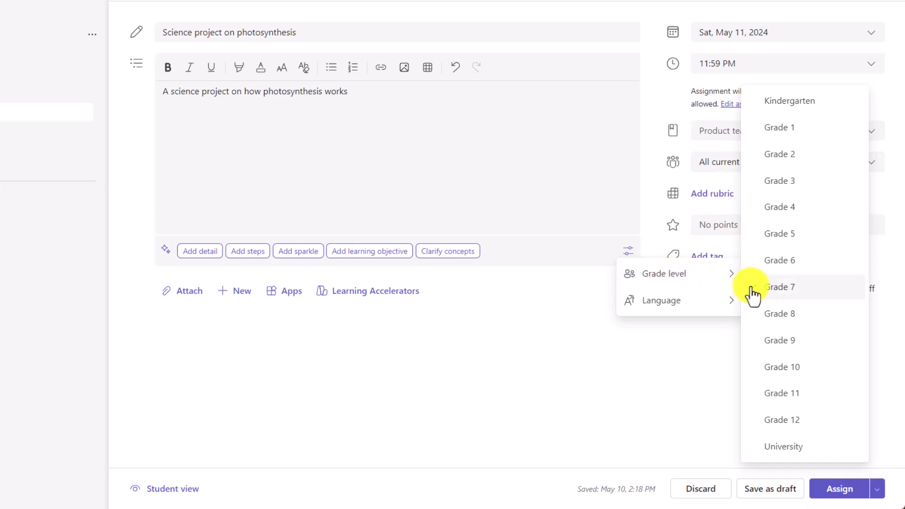
left_click(813, 267)
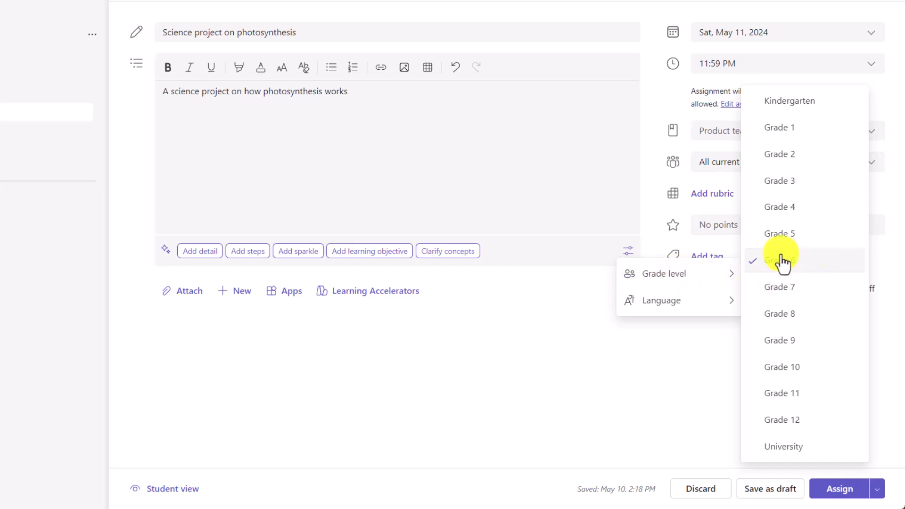
left_click(543, 311)
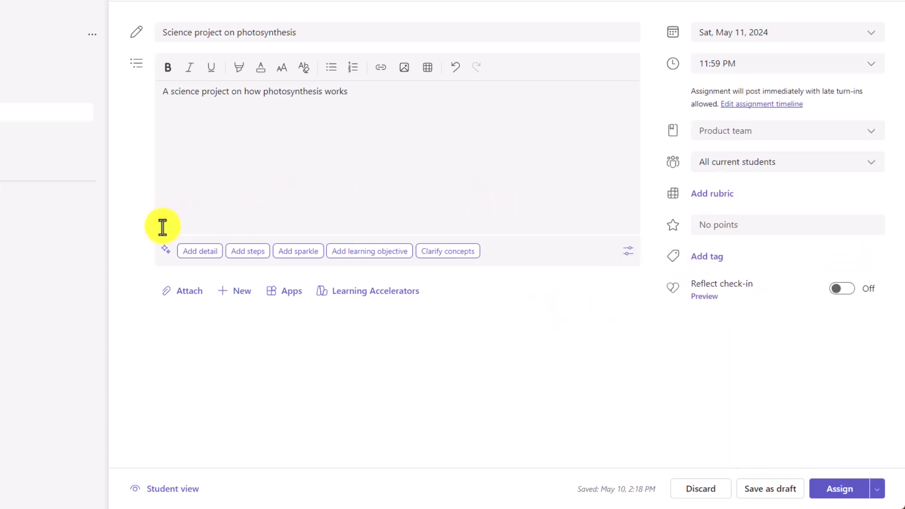
left_click(200, 254)
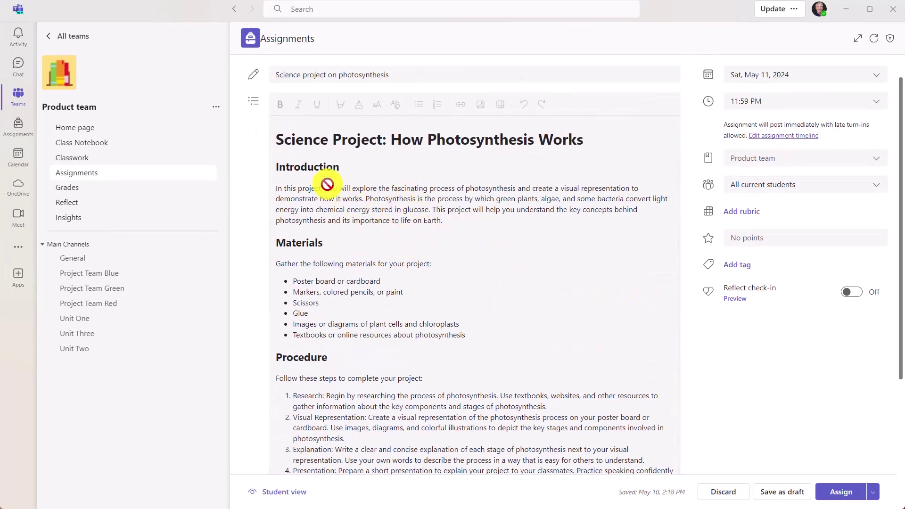
scroll(343, 319, "down", 3)
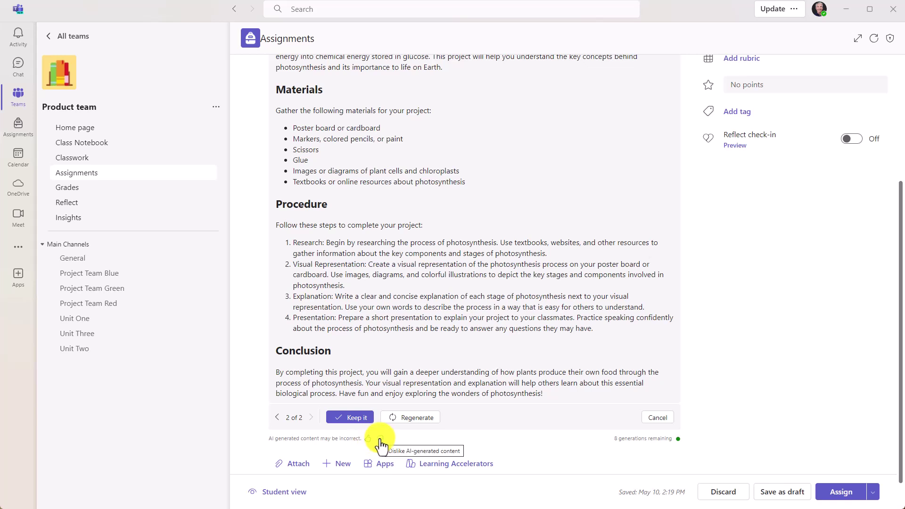
left_click(359, 418)
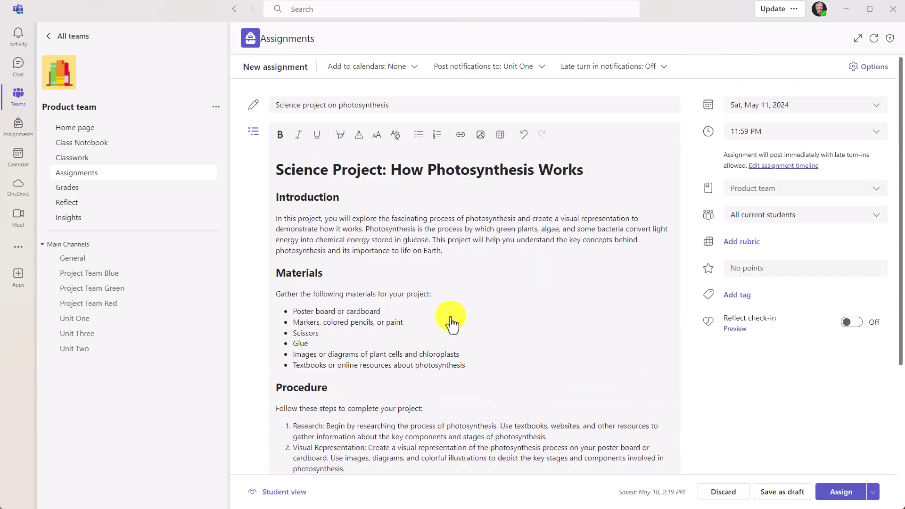
scroll(448, 319, "down", 5)
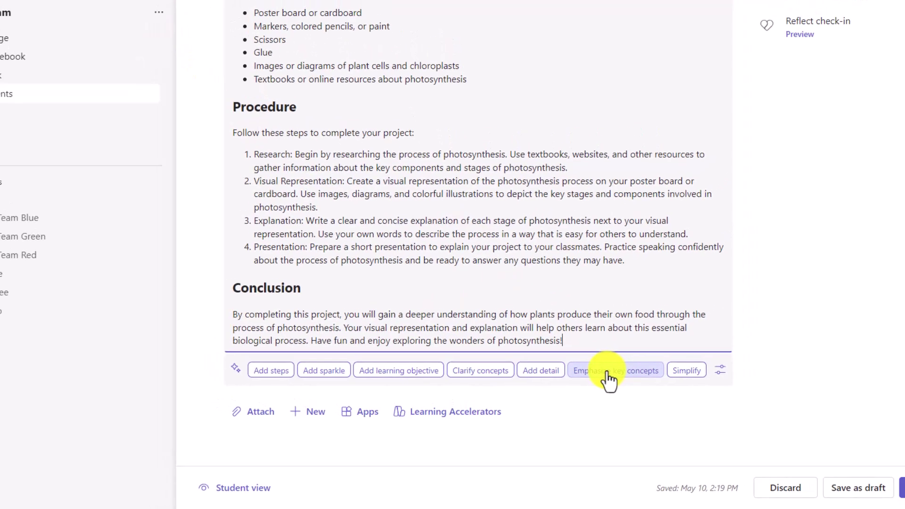
left_click(608, 376)
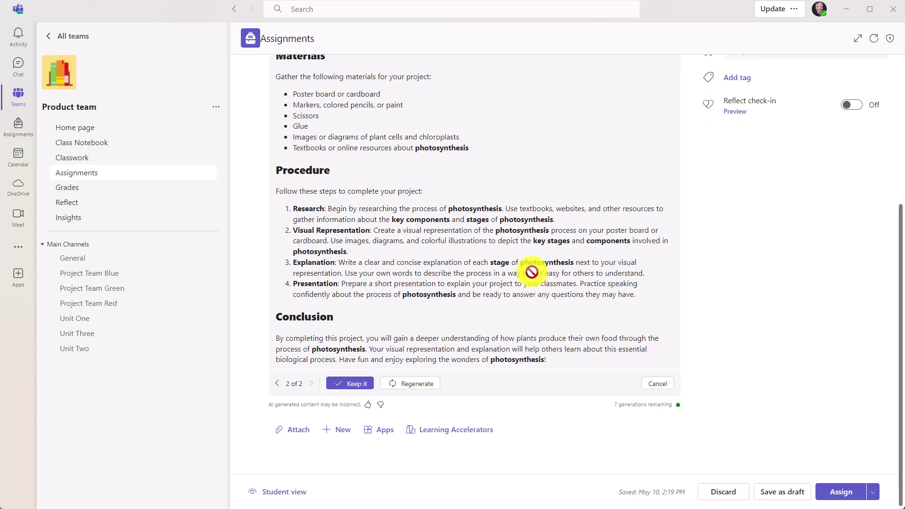
scroll(542, 321, "down", 3)
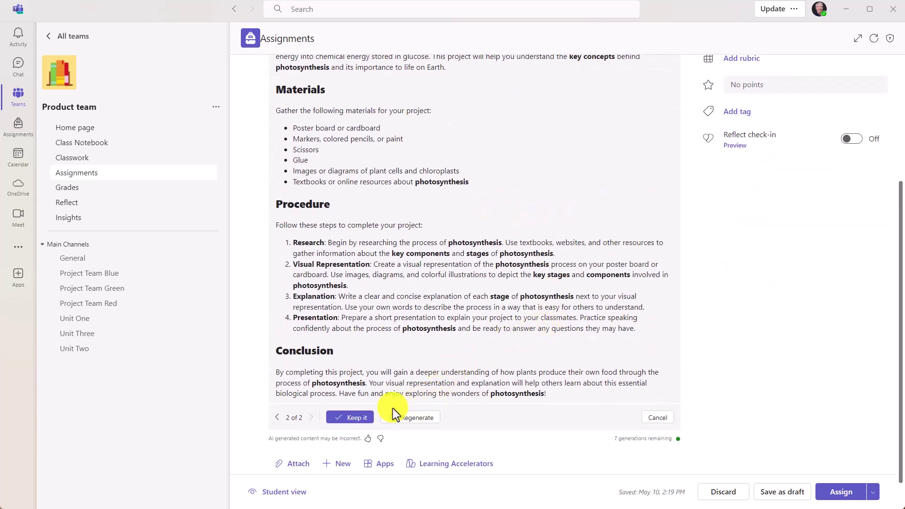
left_click(660, 418)
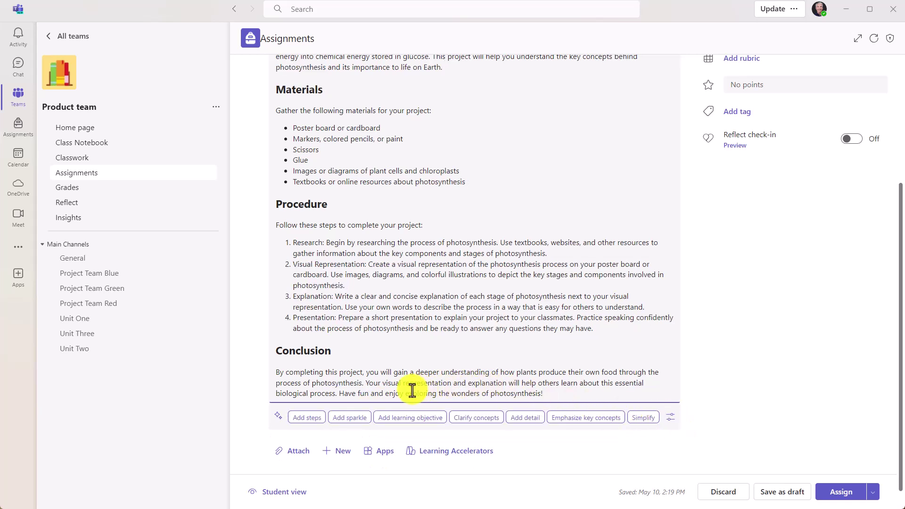
- Keep the AI-added Learning Objectives section at the end of the instructions
left_click(405, 419)
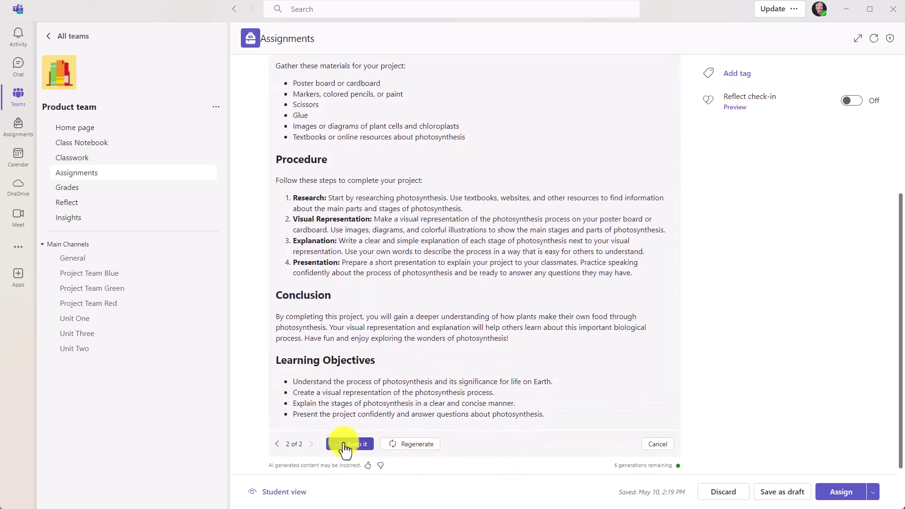
left_click(345, 445)
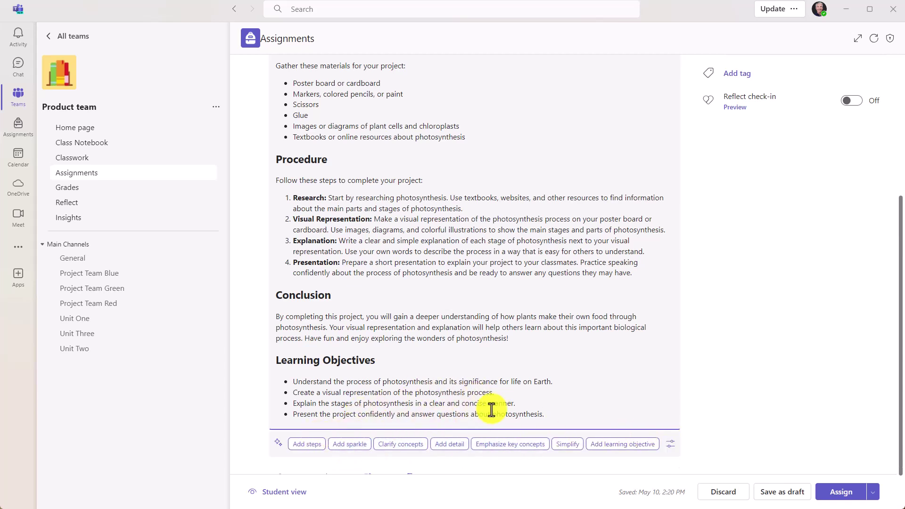
left_click(554, 412)
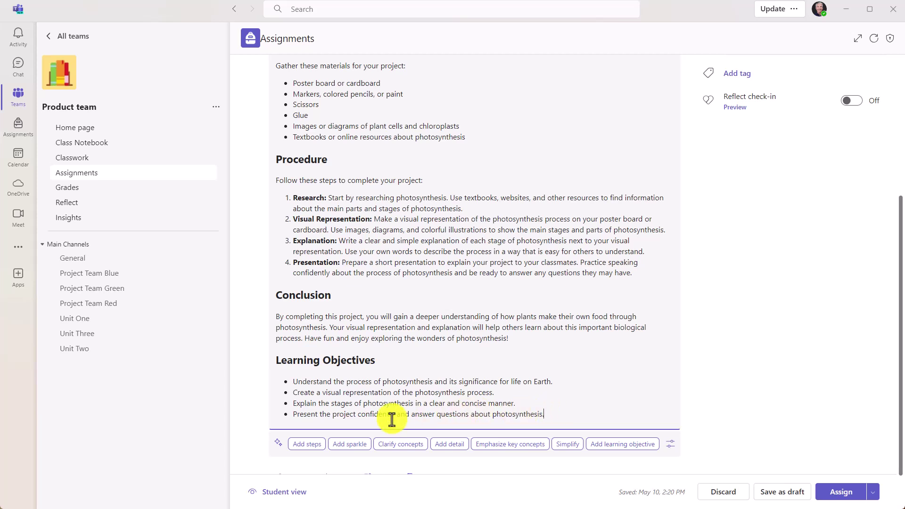
- Keep the AI emoji-flair version with a line of emoji on each heading
left_click(354, 444)
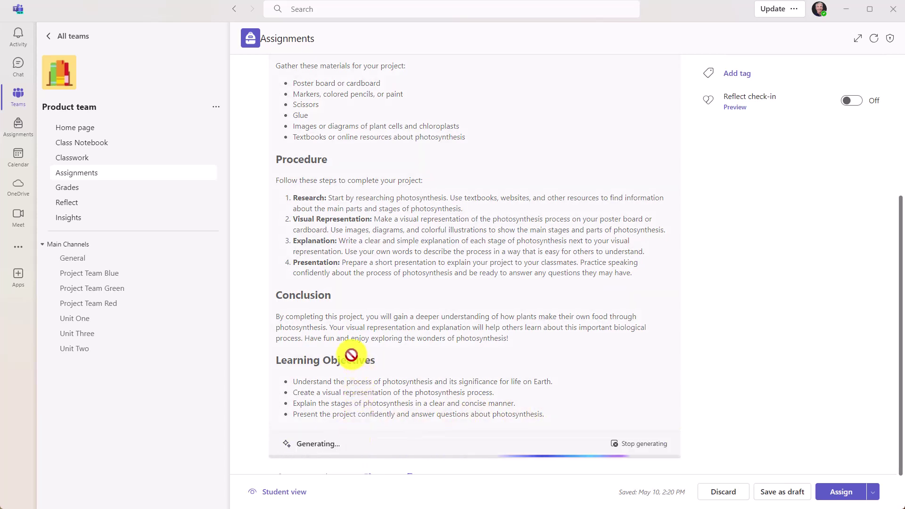
scroll(424, 278, "up", 3)
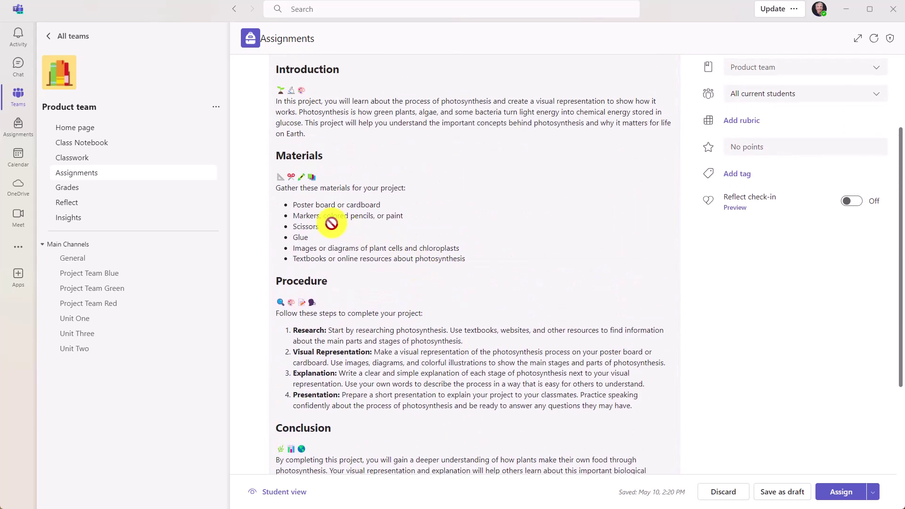
scroll(297, 134, "up", 2)
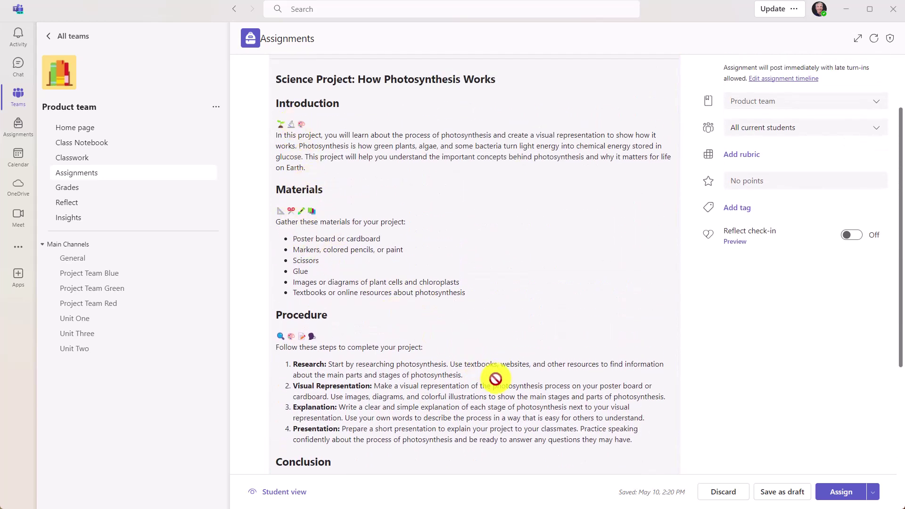
scroll(493, 378, "down", 5)
left_click(356, 436)
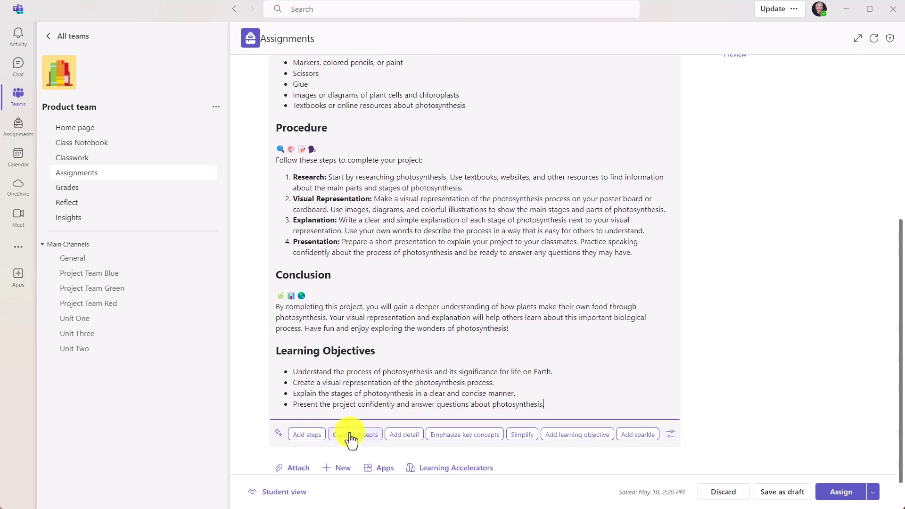
- Set the AI writing language to Norwegian for the instructions
left_click(607, 404)
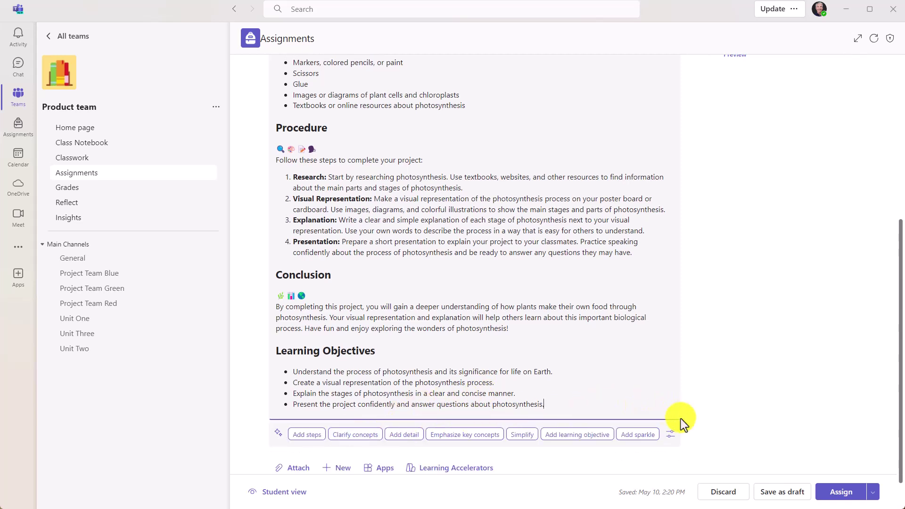
left_click(671, 435)
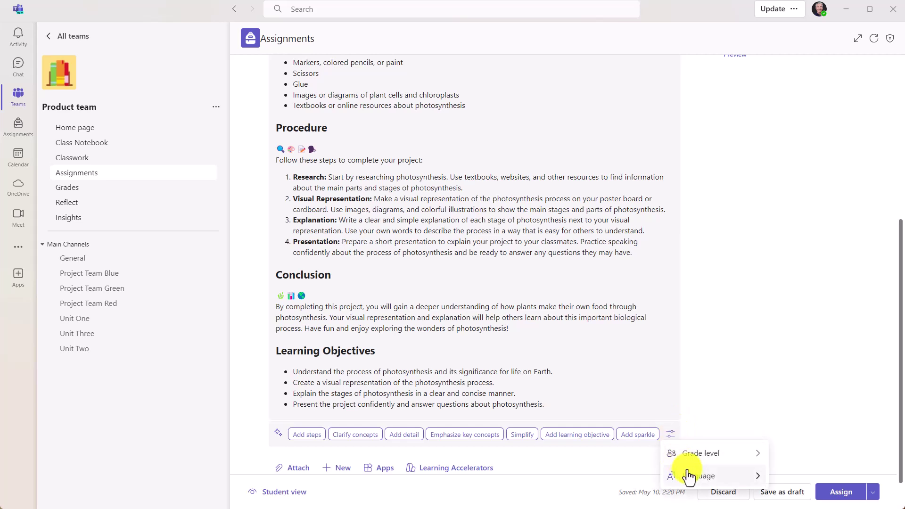
mouse_move(689, 477)
scroll(808, 377, "down", 5)
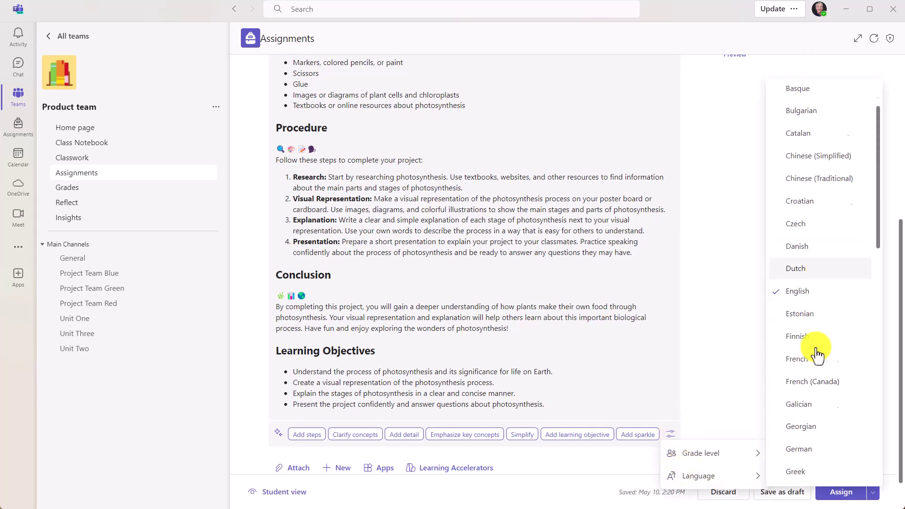
scroll(817, 357, "down", 5)
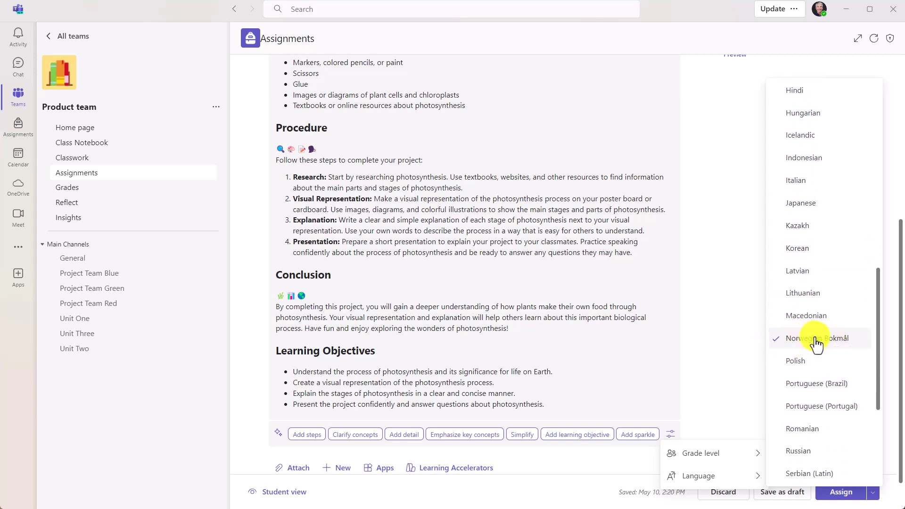
left_click(725, 343)
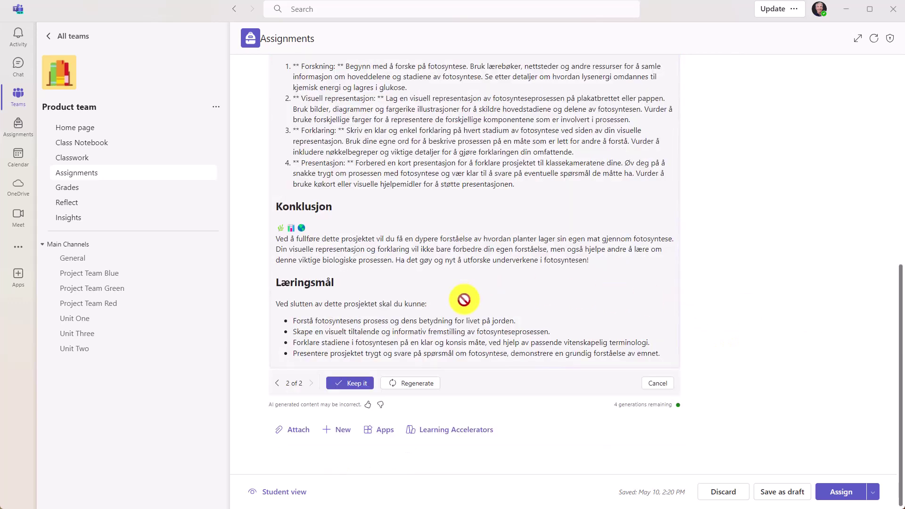
- Review the Norwegian photosynthesis project draft and choose Keep it
scroll(320, 171, "up", 2)
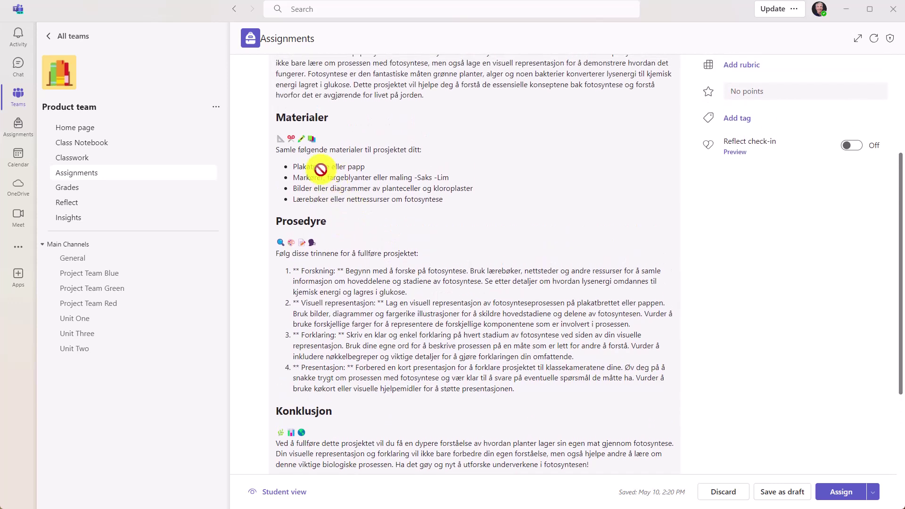
scroll(329, 167, "up", 1)
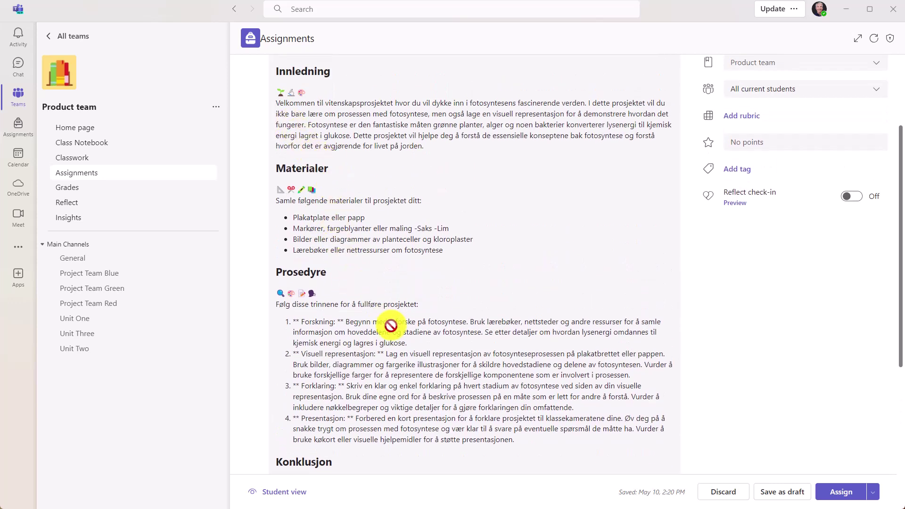
scroll(435, 343, "down", 5)
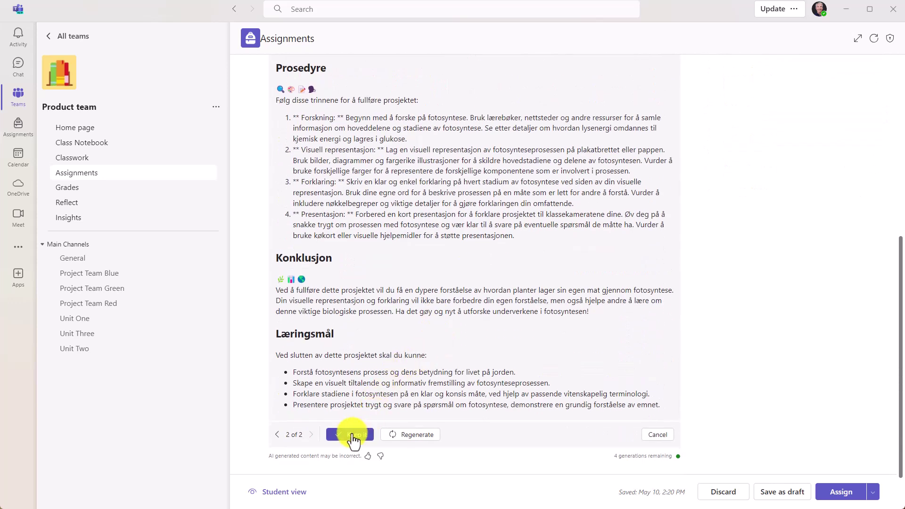
left_click(351, 436)
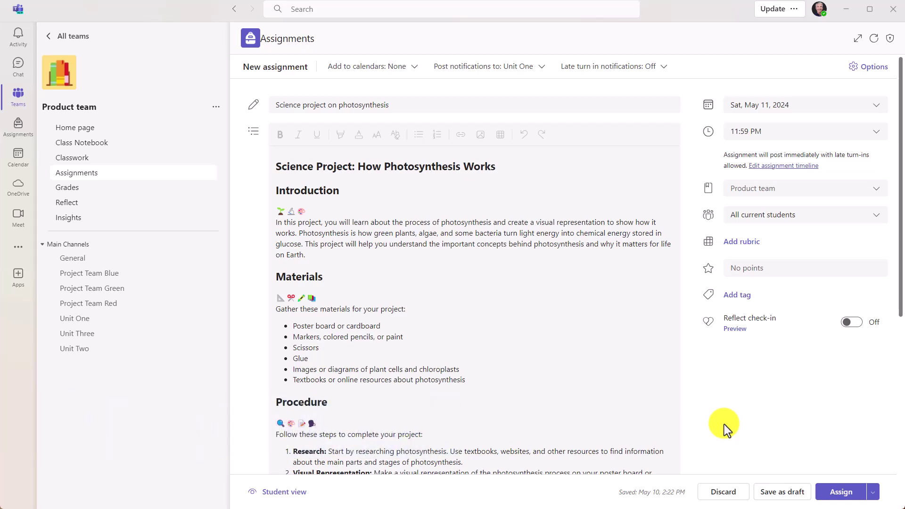
- Add a rubric to the photosynthesis assignment from its side panel
left_click(743, 243)
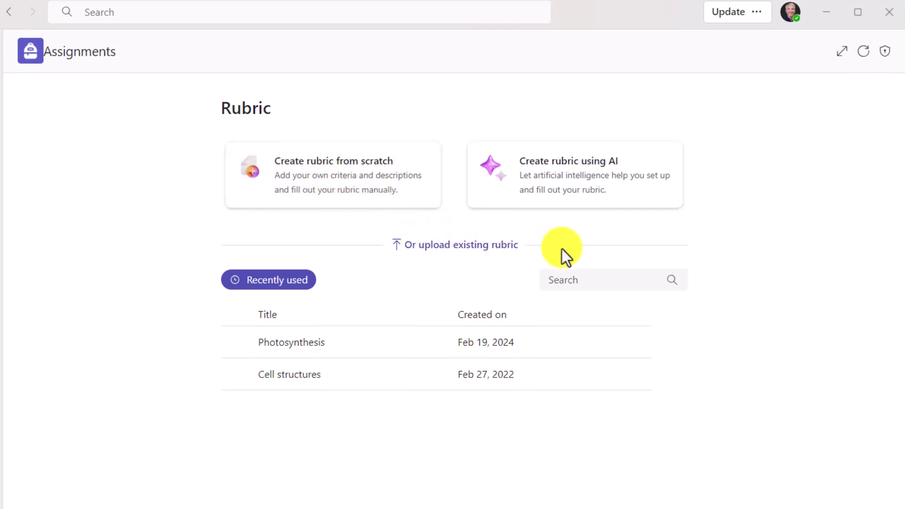
- Start an English AI rubric 'Photosynthesis project' evaluating the project's quality and detail
left_click(598, 184)
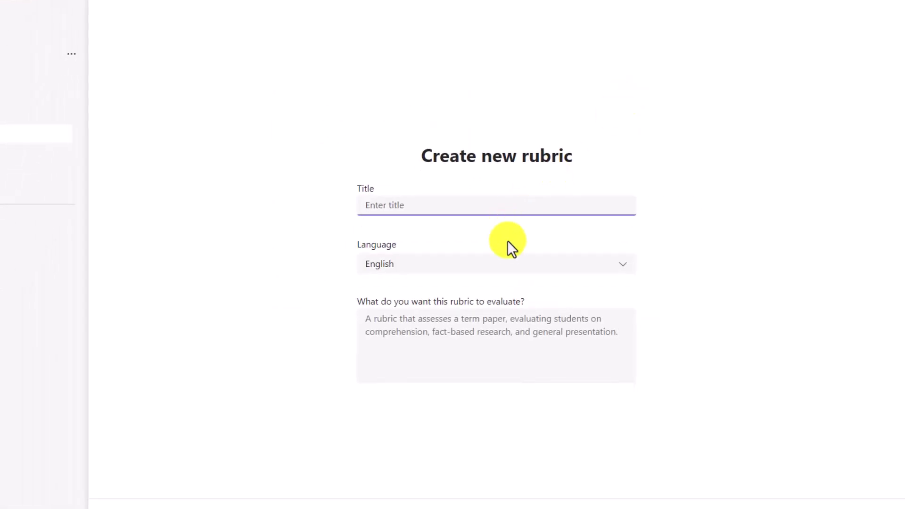
type("Photosynthesis project")
left_click(512, 273)
left_click(482, 272)
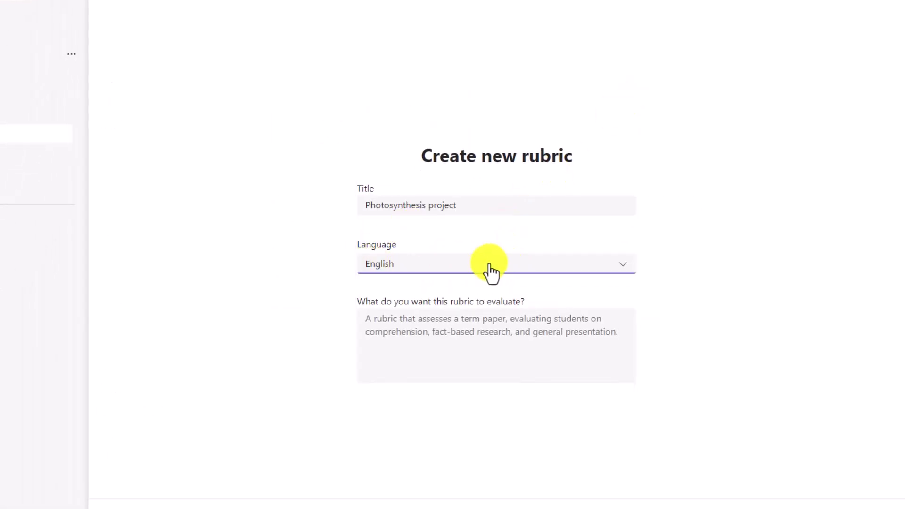
left_click(455, 318)
type("Evaluate students on the quality and detail of this photosynthesis project")
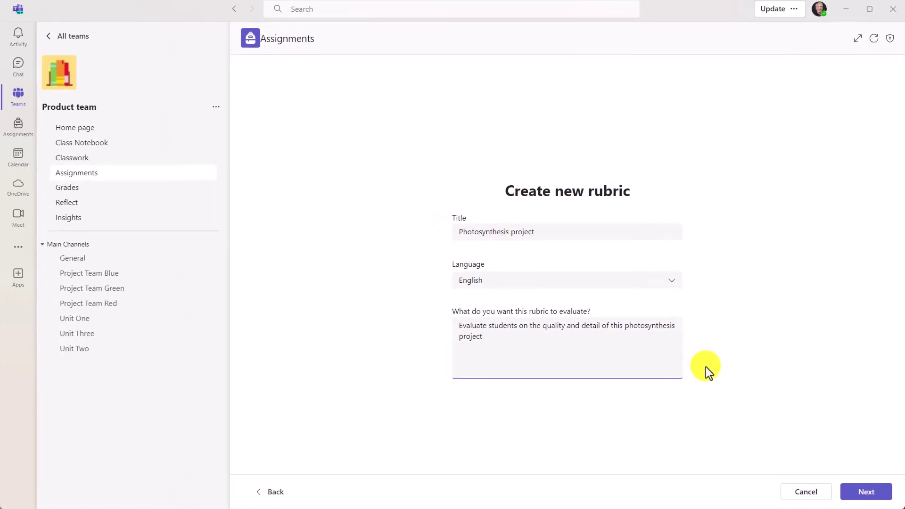
left_click(863, 495)
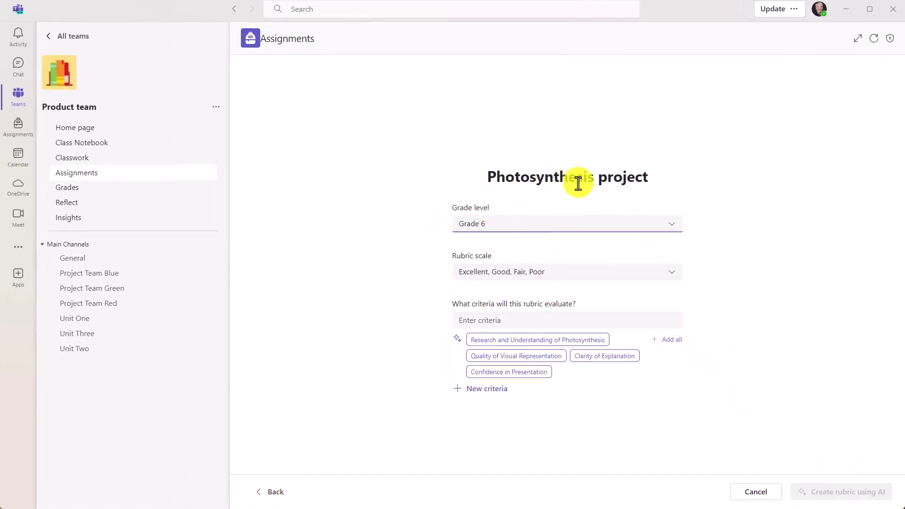
- Keep Grade 6 and Excellent–Poor scale; add Clarity, Visual Representation, Research criteria
left_click(628, 226)
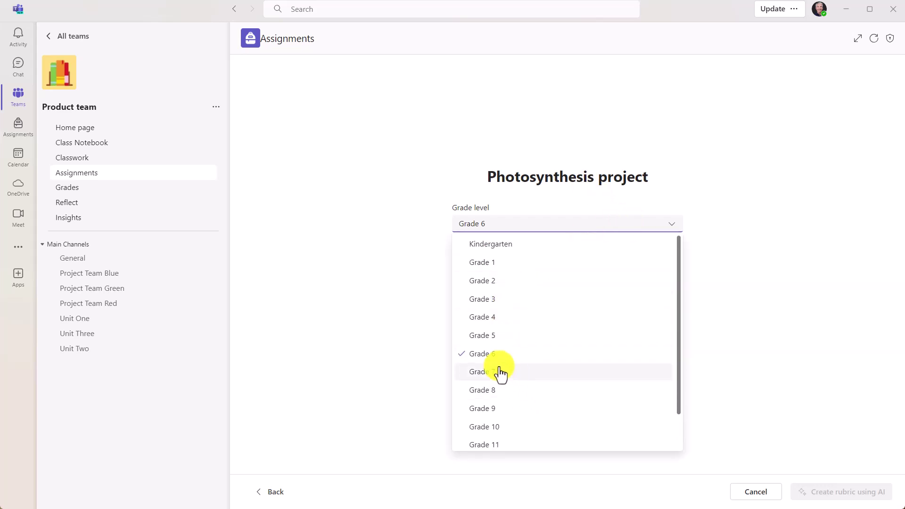
left_click(722, 217)
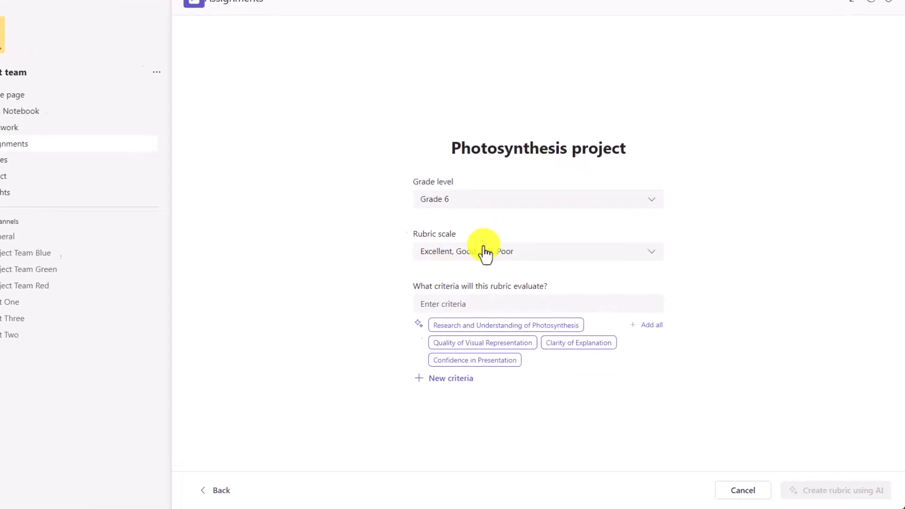
left_click(610, 272)
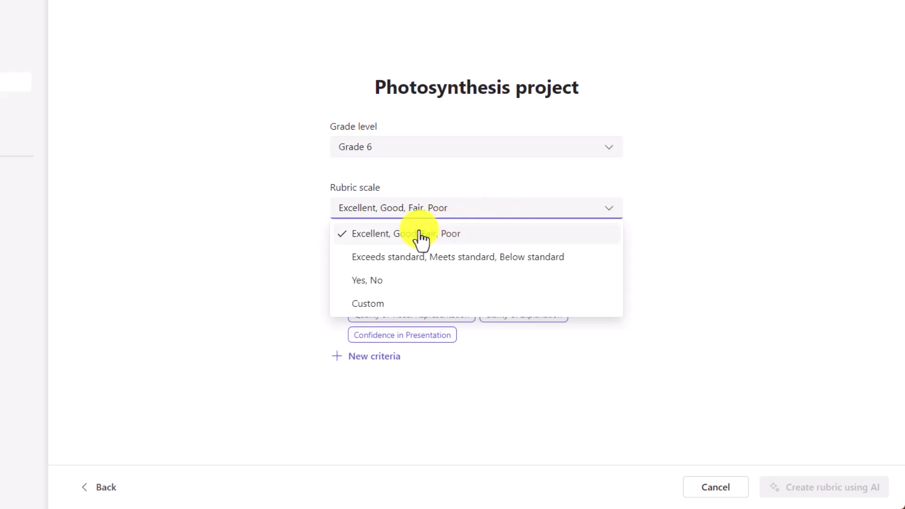
left_click(720, 197)
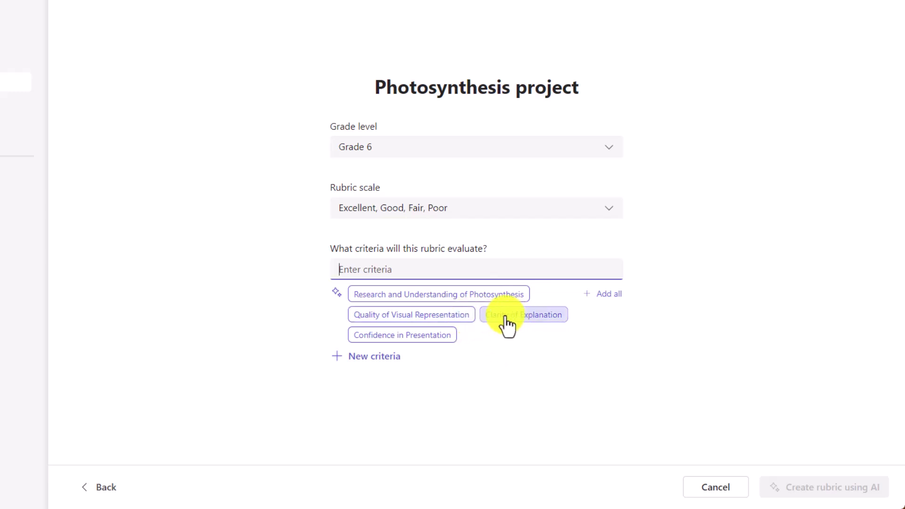
left_click(527, 317)
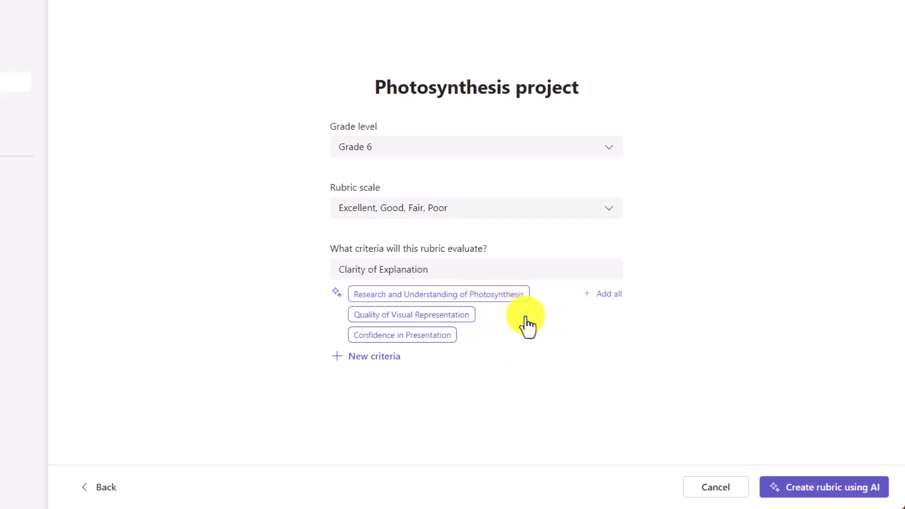
left_click(411, 320)
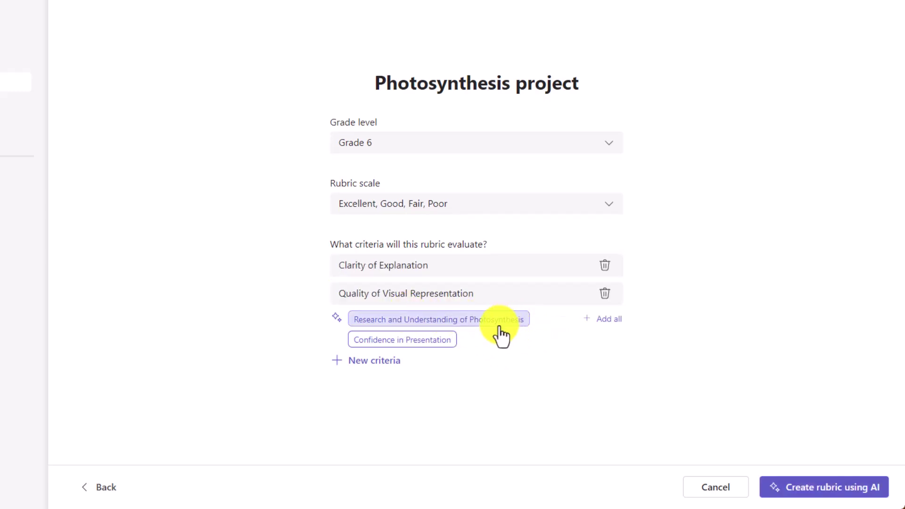
left_click(433, 321)
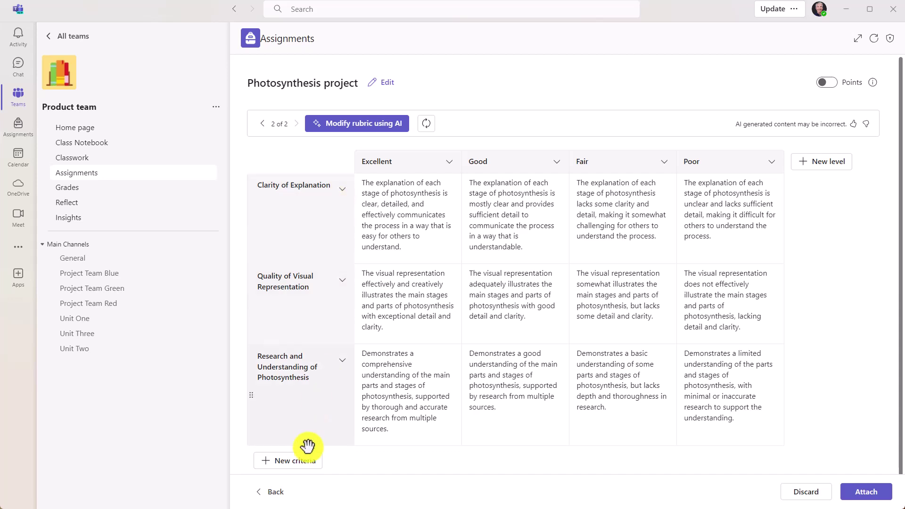
- Add criterion 'Application to the real world' with AI-filled level descriptions
left_click(304, 460)
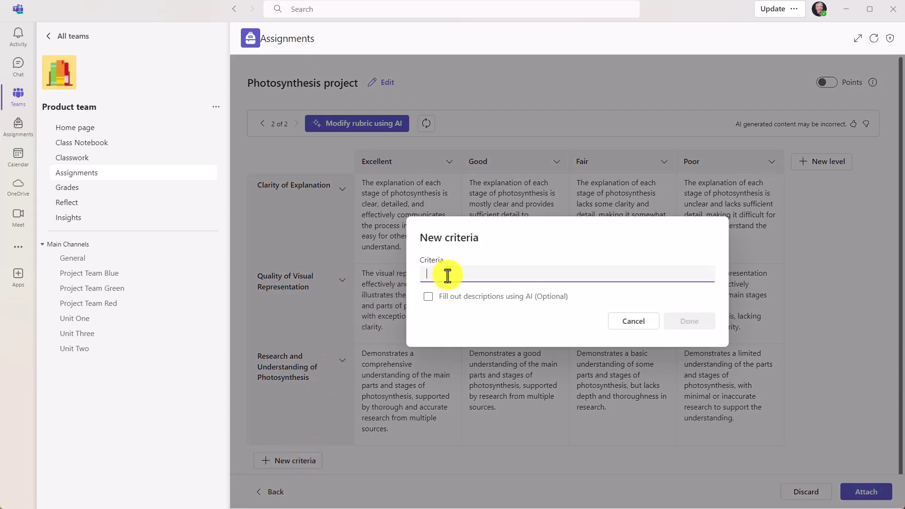
left_click(428, 297)
type("Application to the real world")
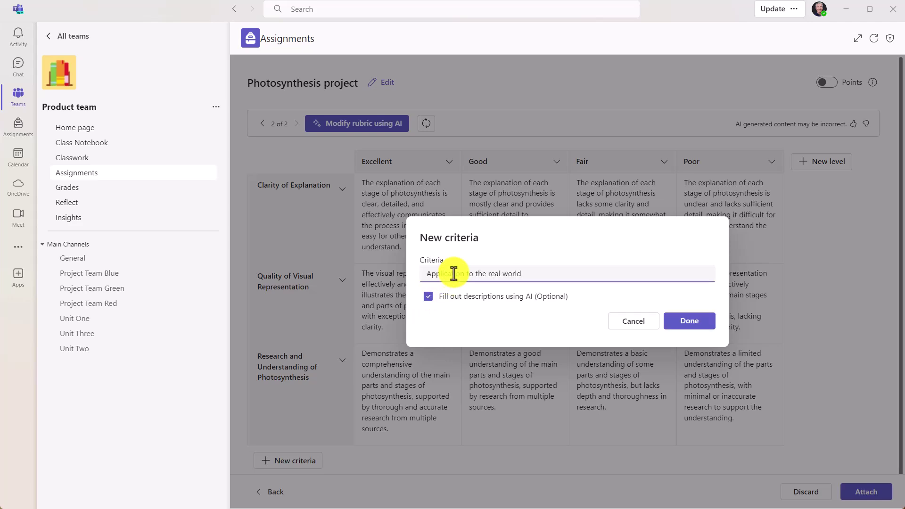
left_click(700, 322)
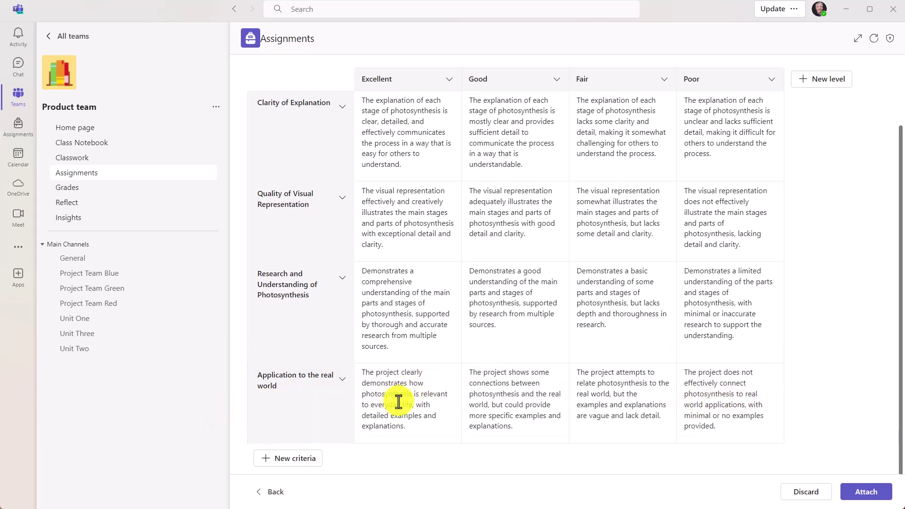
- Inspect the rubric's AI regeneration options, leave Grade 6, and cancel without changes
scroll(462, 349, "up", 3)
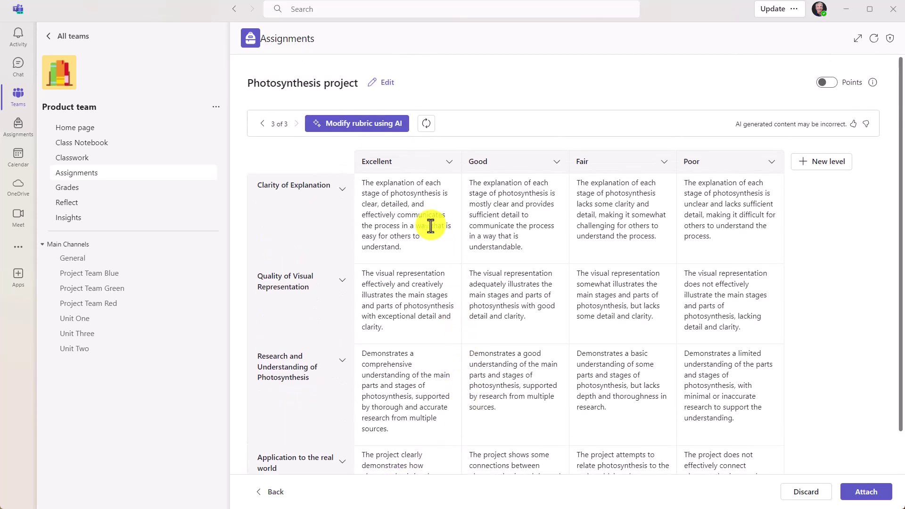
left_click(371, 130)
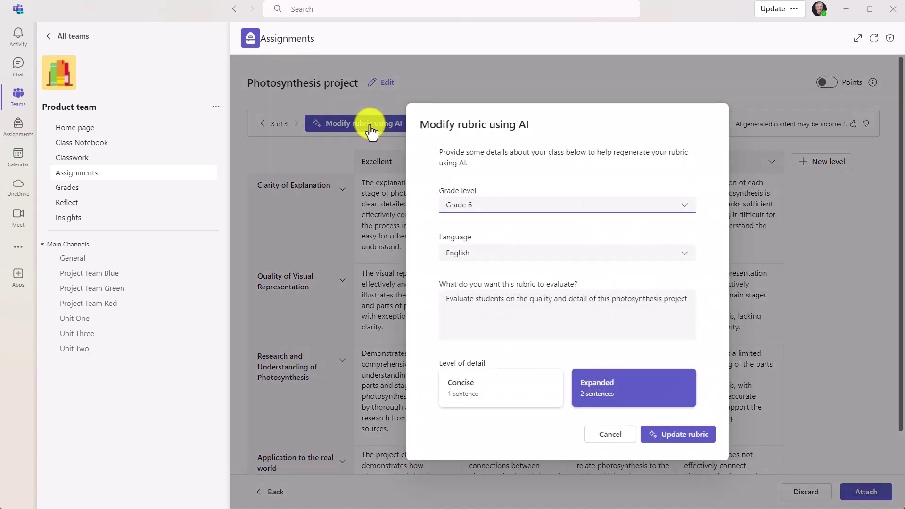
left_click(600, 208)
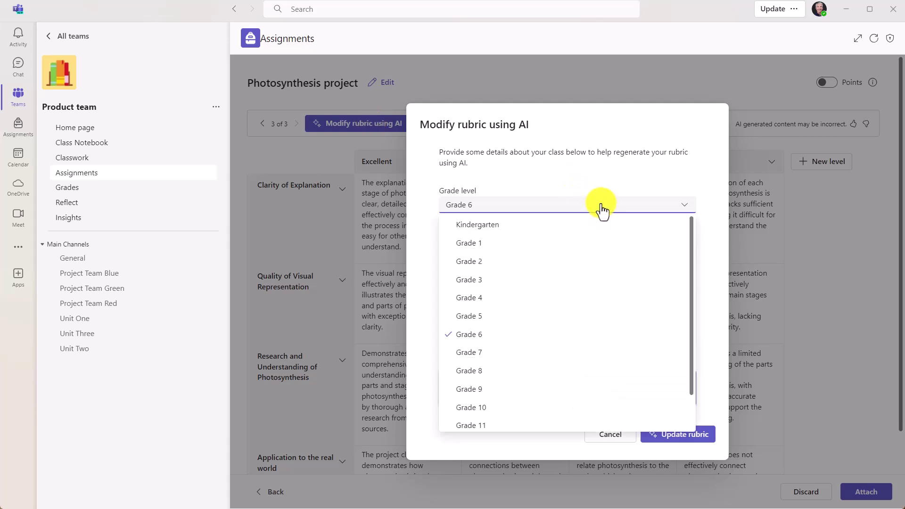
left_click(619, 164)
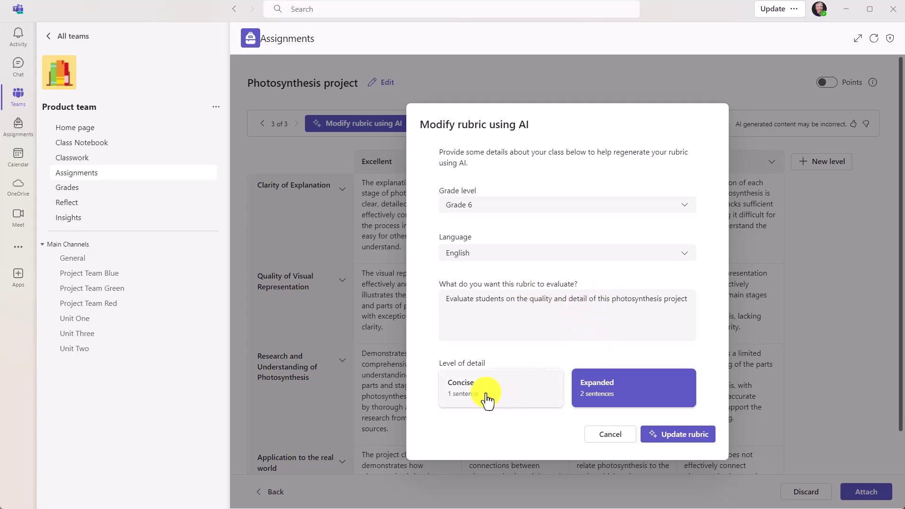
left_click(608, 434)
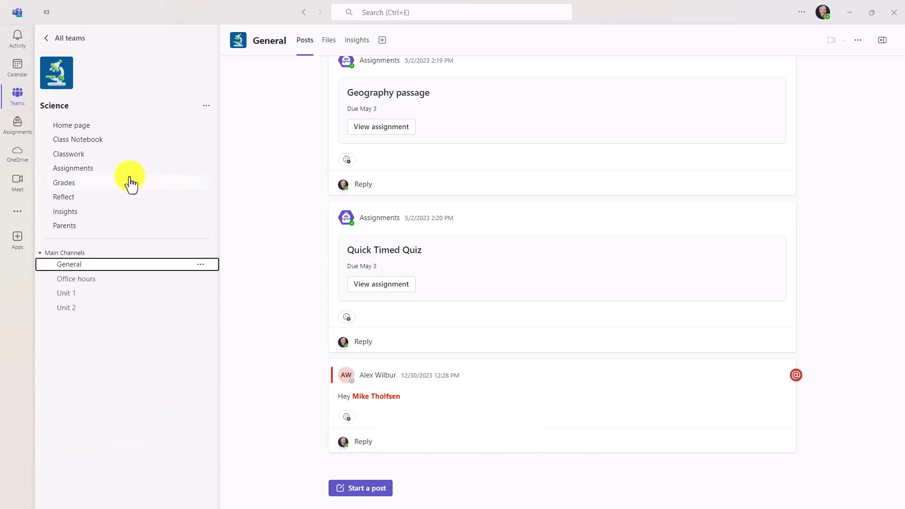
- In Science team Classwork, choose Module ideas using AI from Add module
left_click(88, 159)
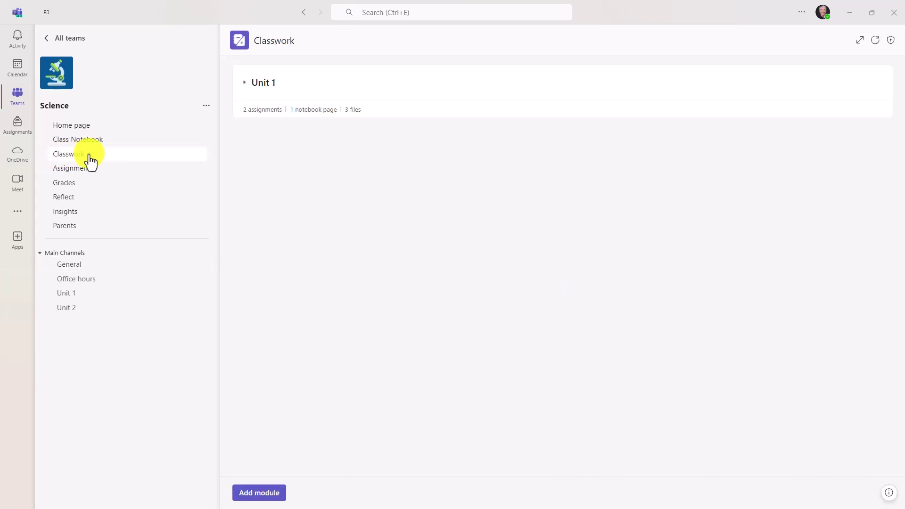
left_click(267, 498)
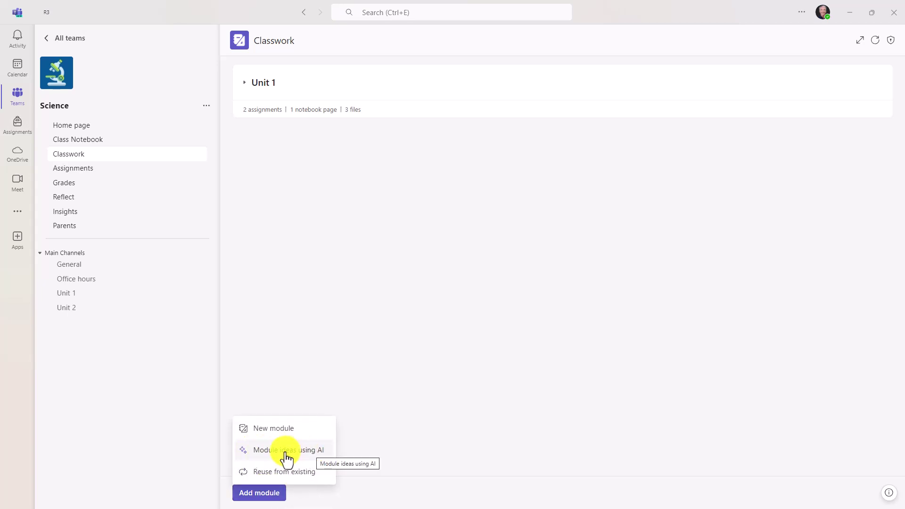
left_click(306, 451)
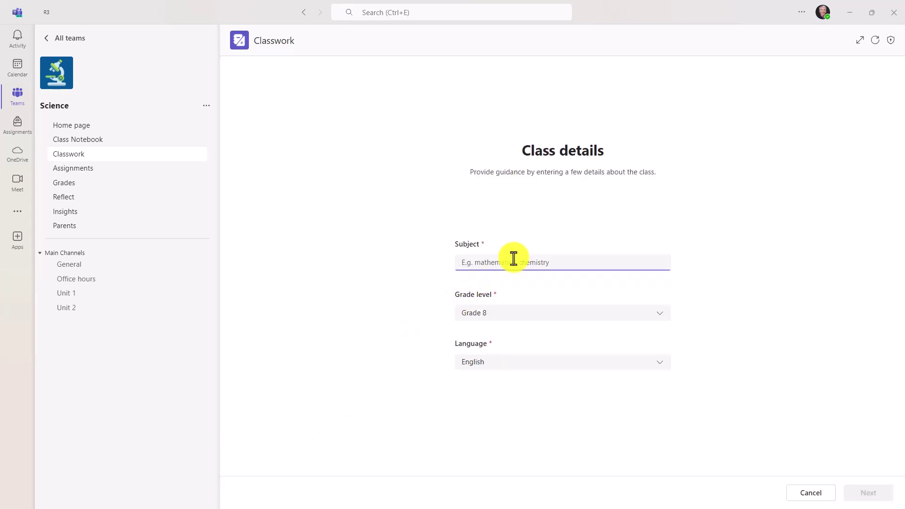
- Enter the class details as Chemistry, Grade 9, English, and continue to Learning objectives
type("Chemistry")
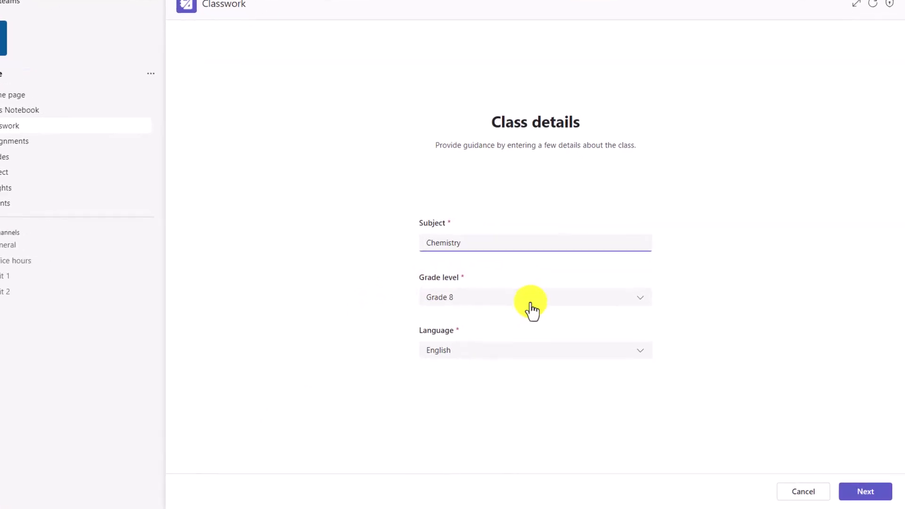
left_click(555, 316)
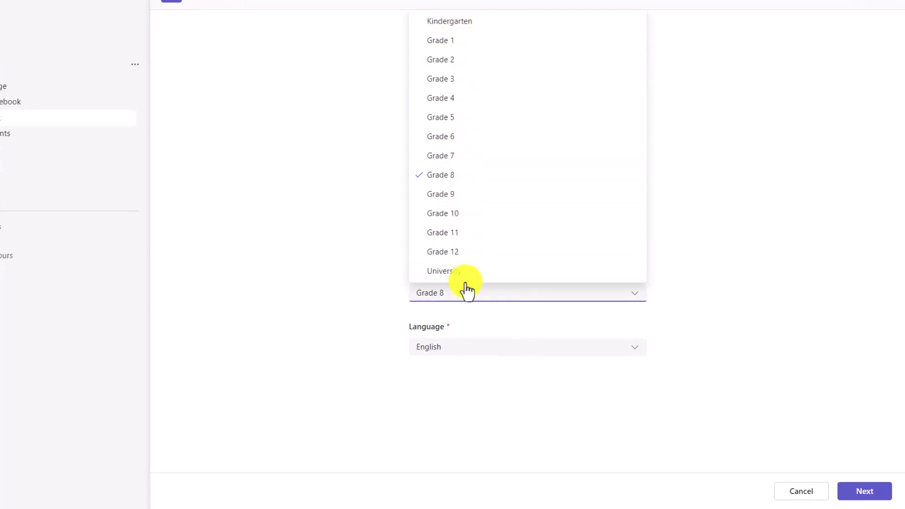
left_click(456, 193)
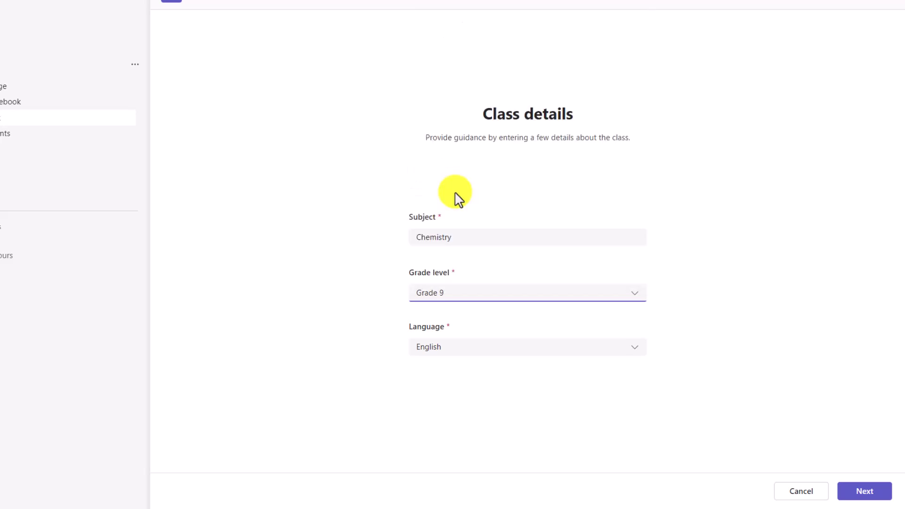
left_click(510, 350)
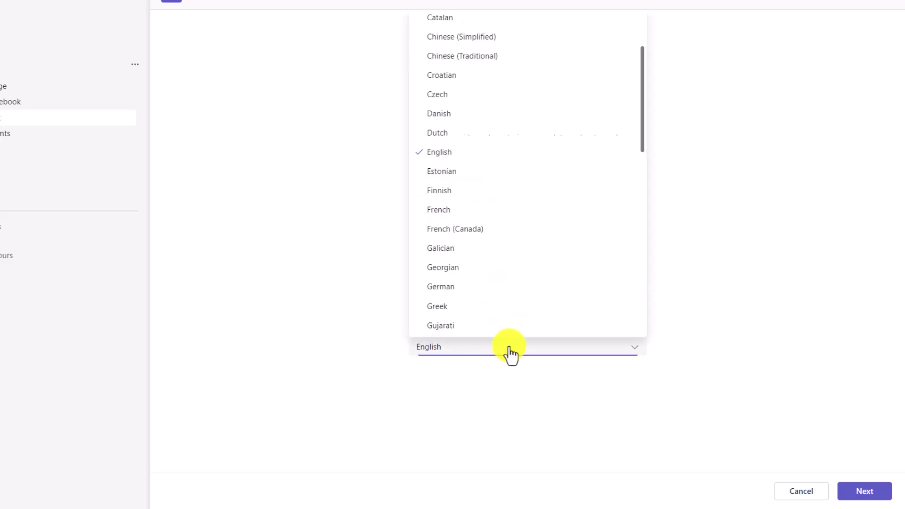
left_click(731, 154)
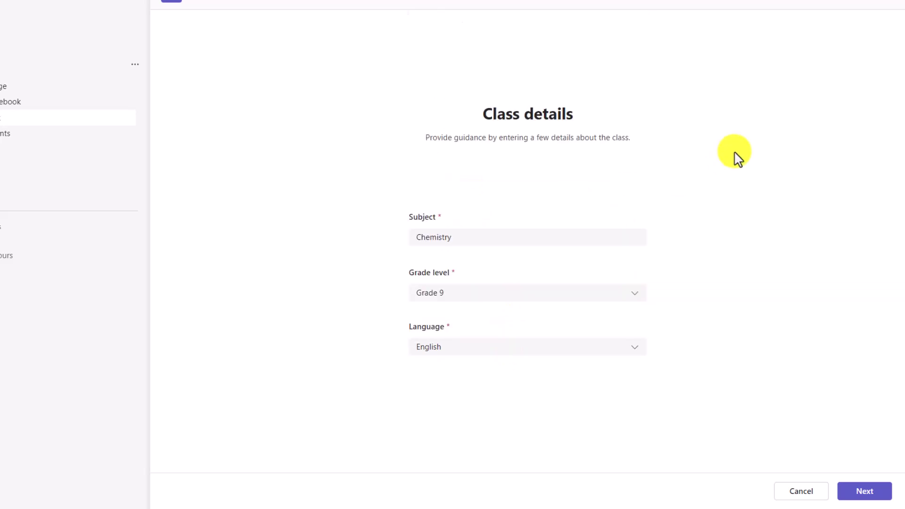
left_click(870, 492)
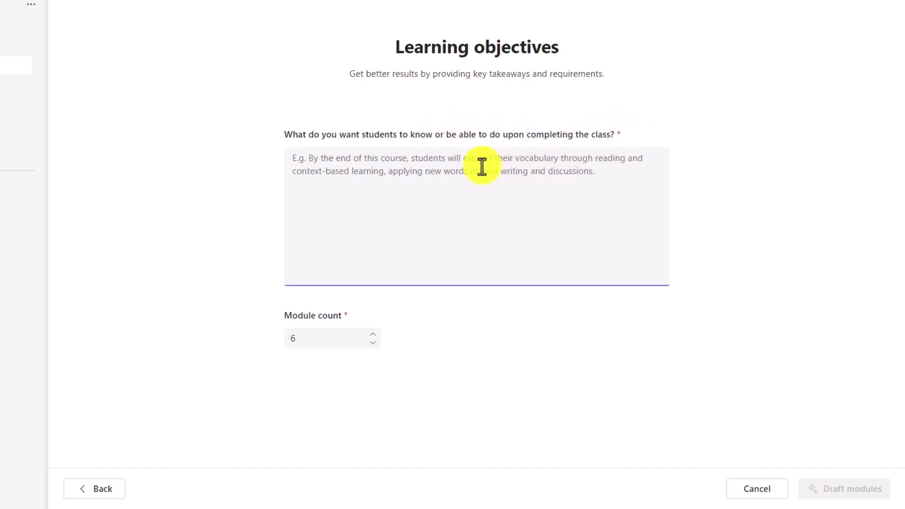
- Paste the chemistry objectives with the emoji-per-module request and raise module count from 6 to 7
type("By the end Of this Semester the students will have had an intro to chemistry, learned about Matter and its properties, understood the Atomic Structure, set the connection with period Table and Chemical Bonds. understood the basic of chemical reactions, defined Acids, Bases and eh, understood the concepts Of solvent and solutions, understand the how energy changes with different chemical reactions.  Please add an emoji in the beginning of each module name that reflects the module content")
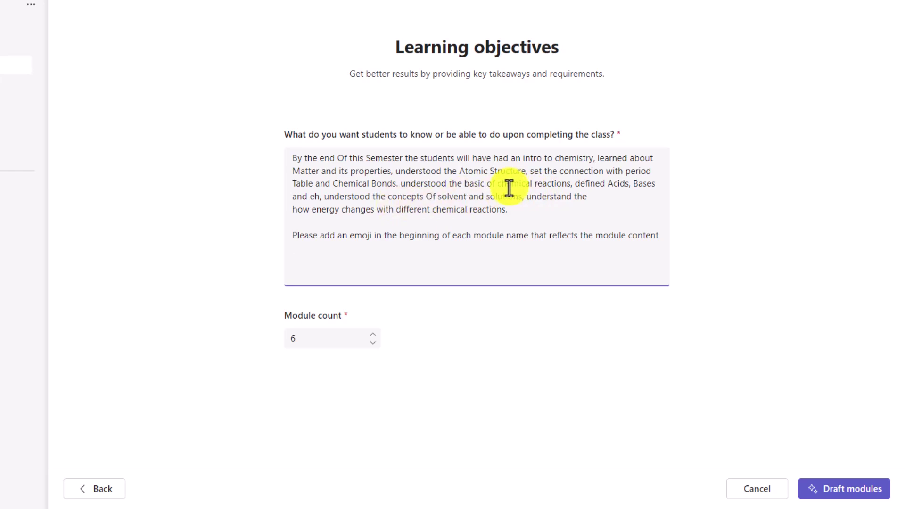
mouse_move(291, 236)
left_mouse_down()
mouse_move(551, 226)
mouse_move(659, 233)
left_mouse_up()
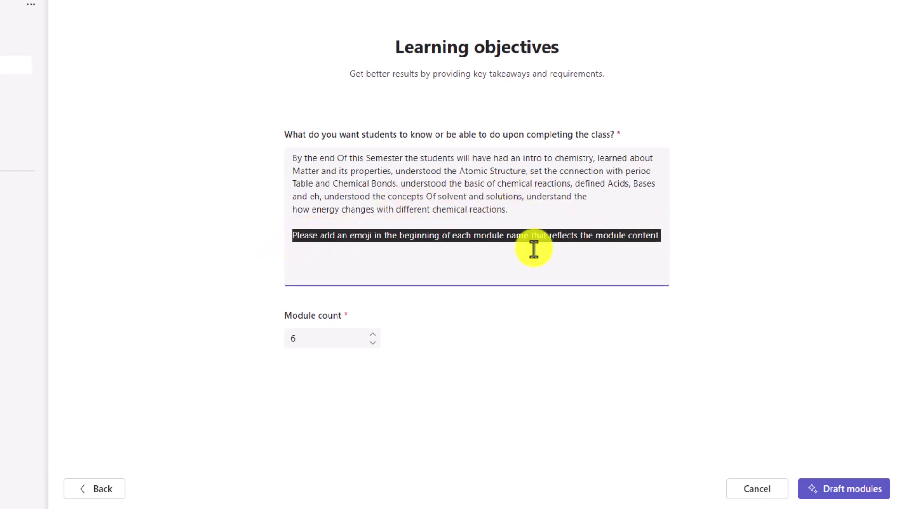
left_click(517, 255)
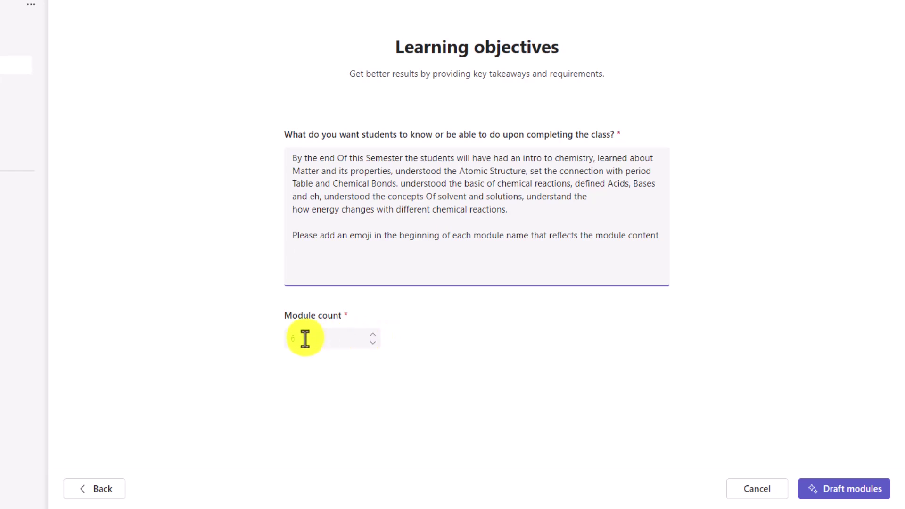
left_click(374, 335)
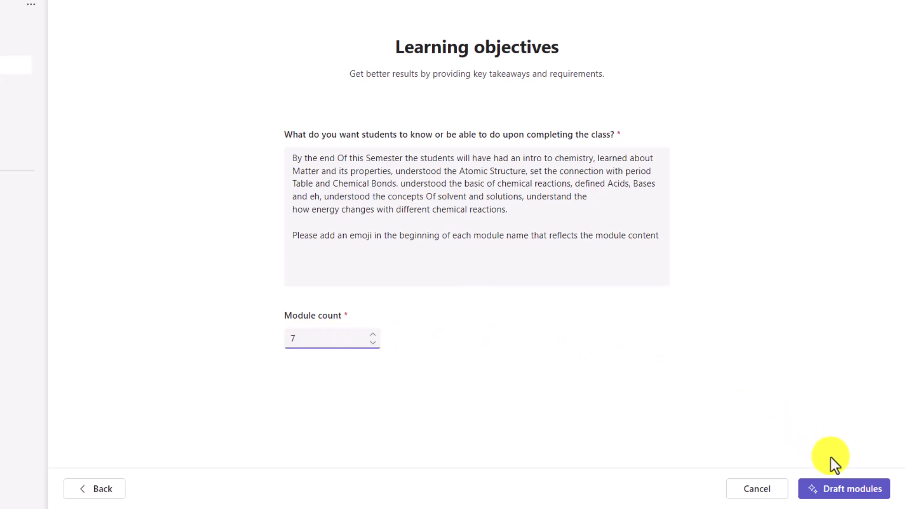
- Generate draft modules from the objectives and scroll through the seven chemistry modules
left_click(869, 492)
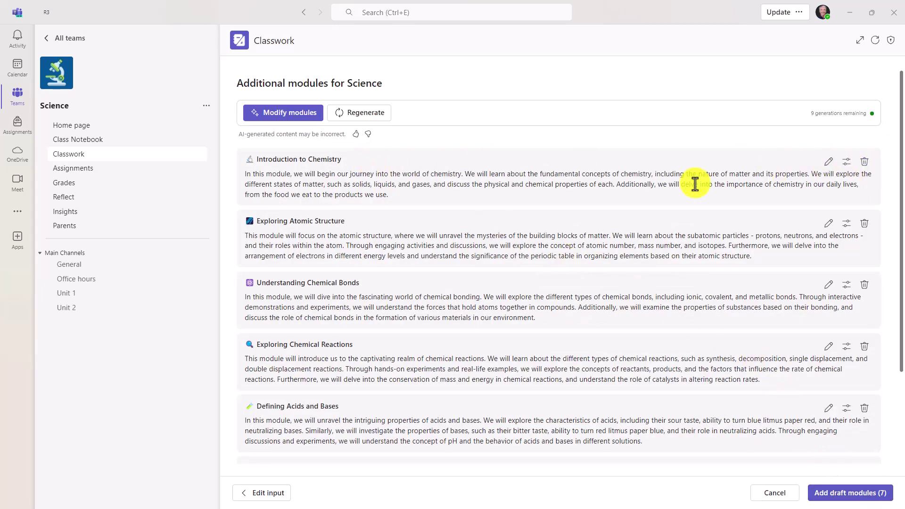
scroll(377, 327, "down", 3)
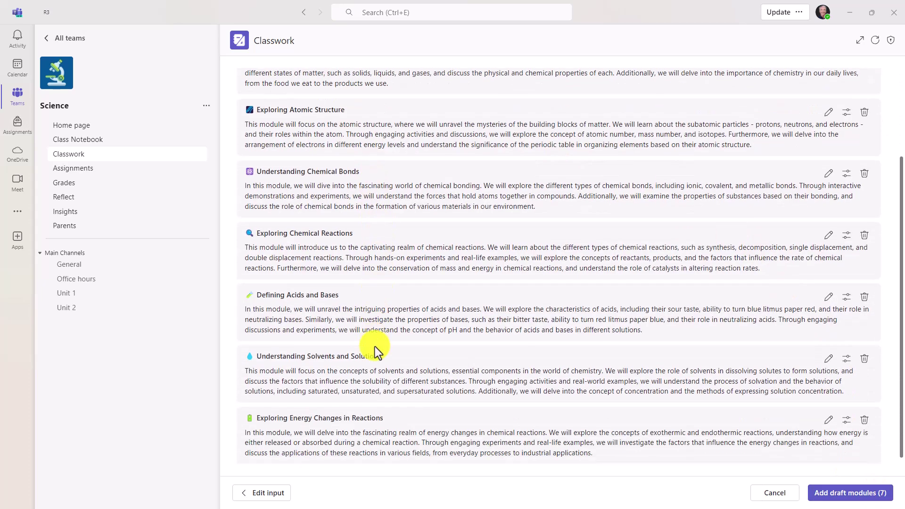
scroll(371, 360, "up", 3)
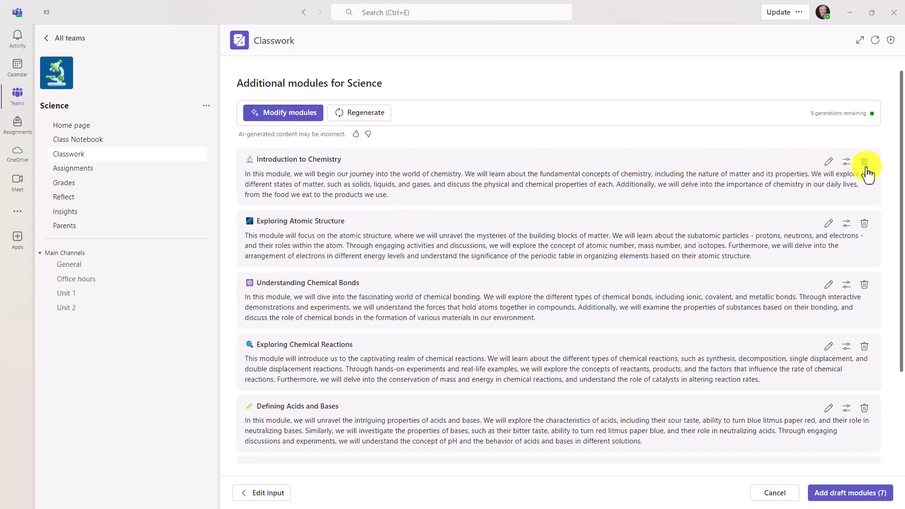
- Edit Introduction to Chemistry, inspect the Adjust options, then cancel without changing its description
left_click(829, 163)
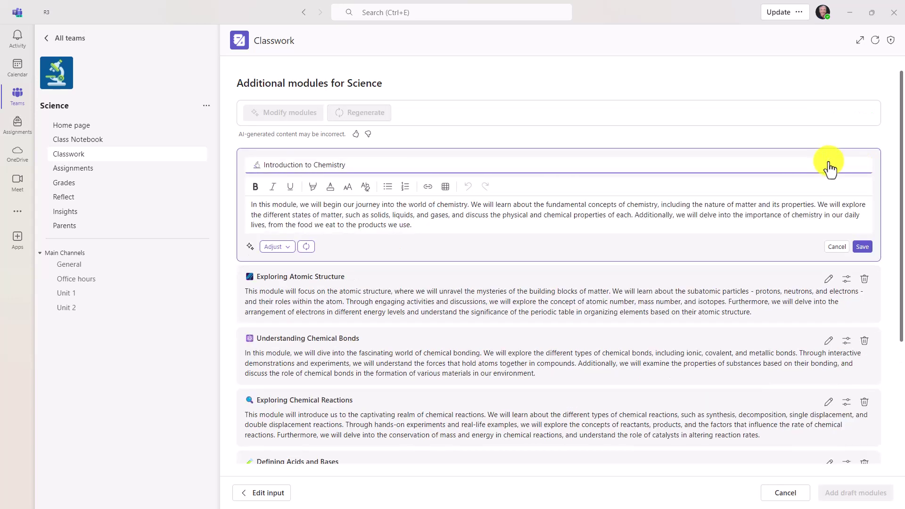
left_click(317, 214)
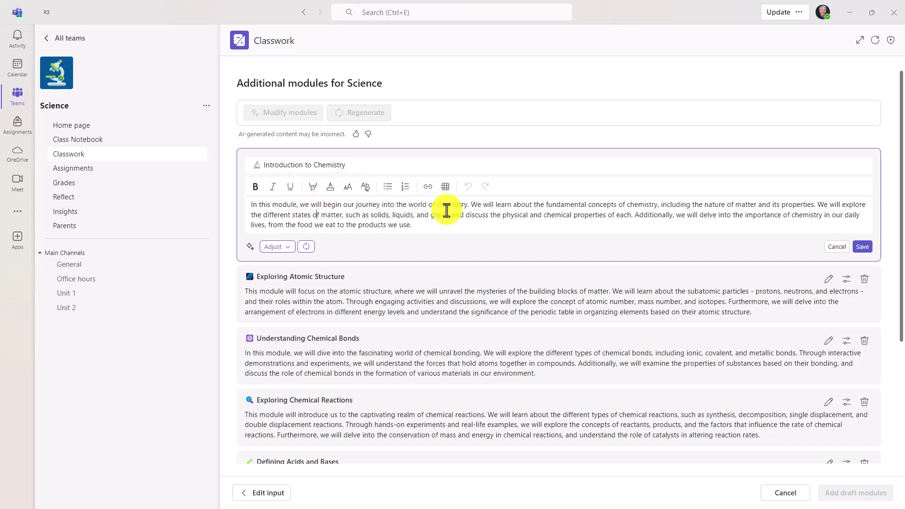
left_click(286, 248)
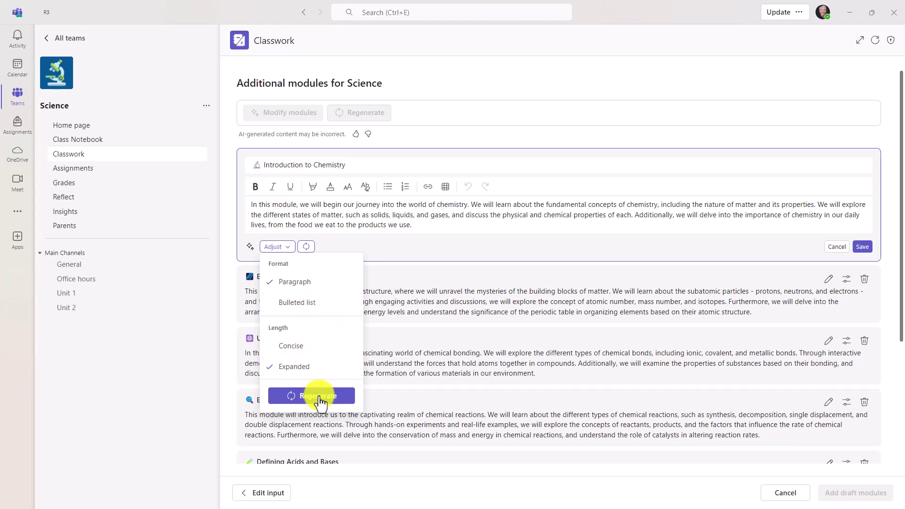
left_click(460, 244)
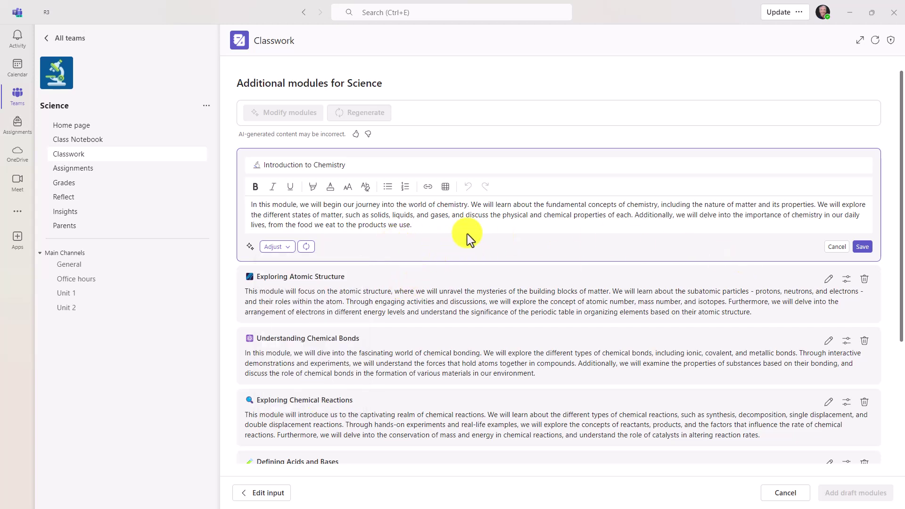
left_click(833, 250)
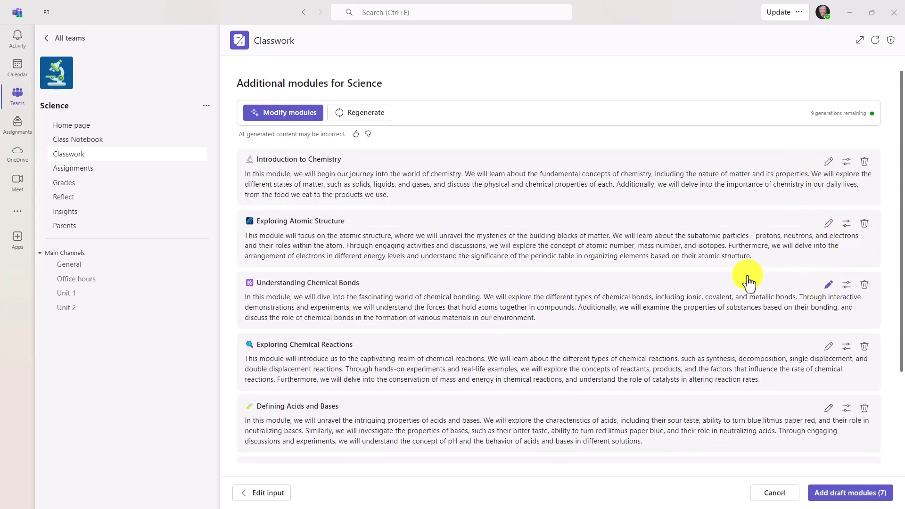
- Regenerate all seven modules with Bulleted list format and Concise length
left_click(278, 123)
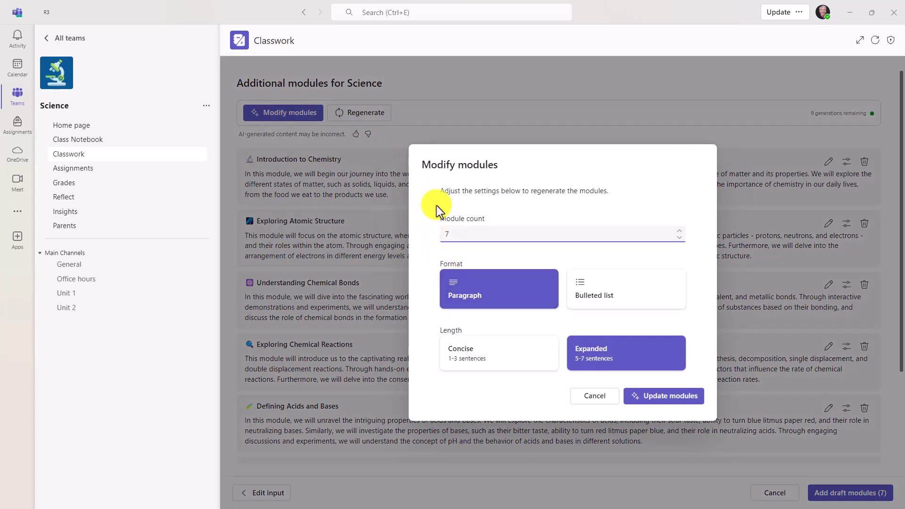
left_click(622, 296)
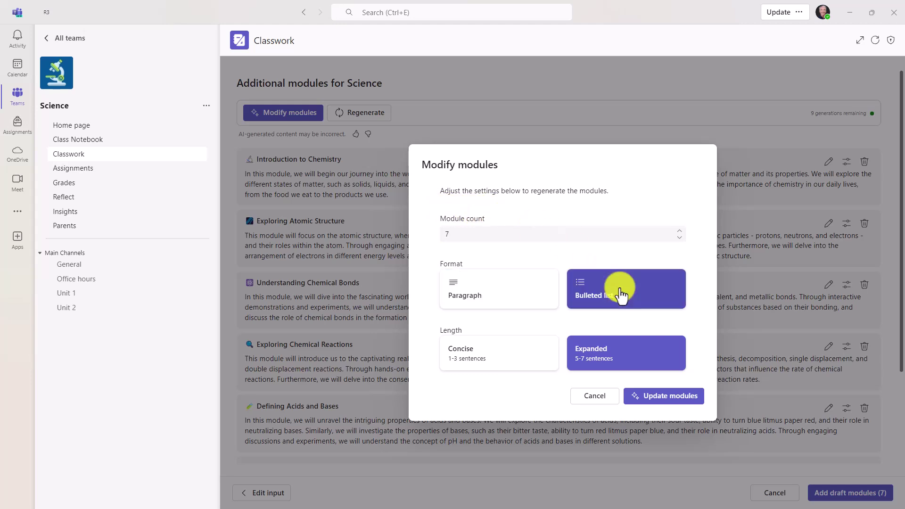
left_click(462, 364)
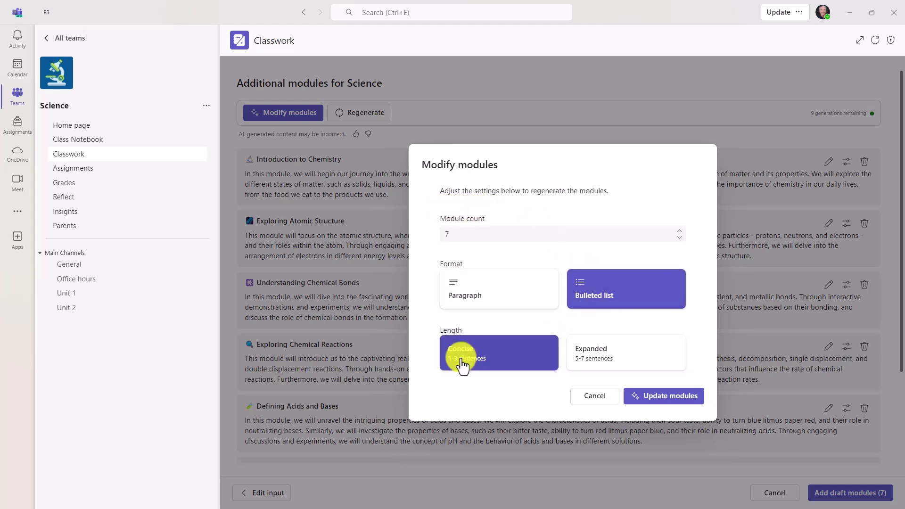
left_click(666, 398)
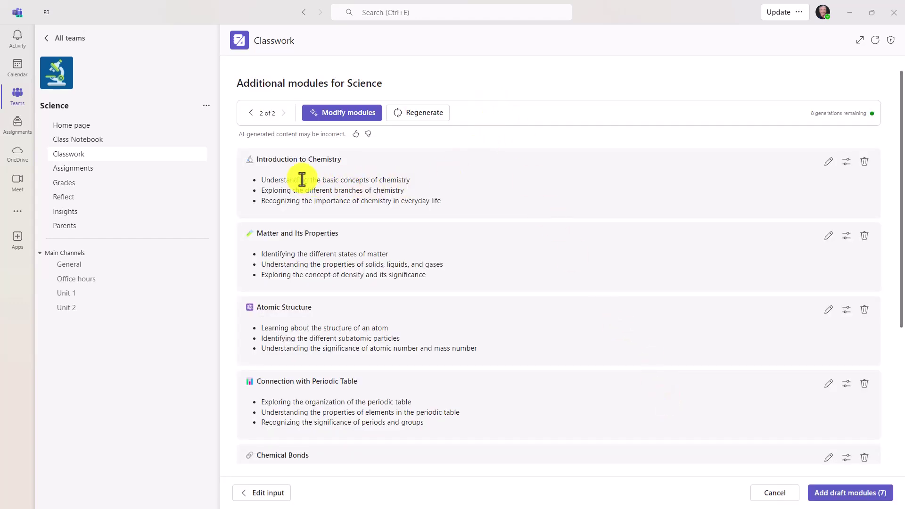
- Scroll through the regenerated version 2 modules to review their three bullet points each
scroll(396, 335, "down", 3)
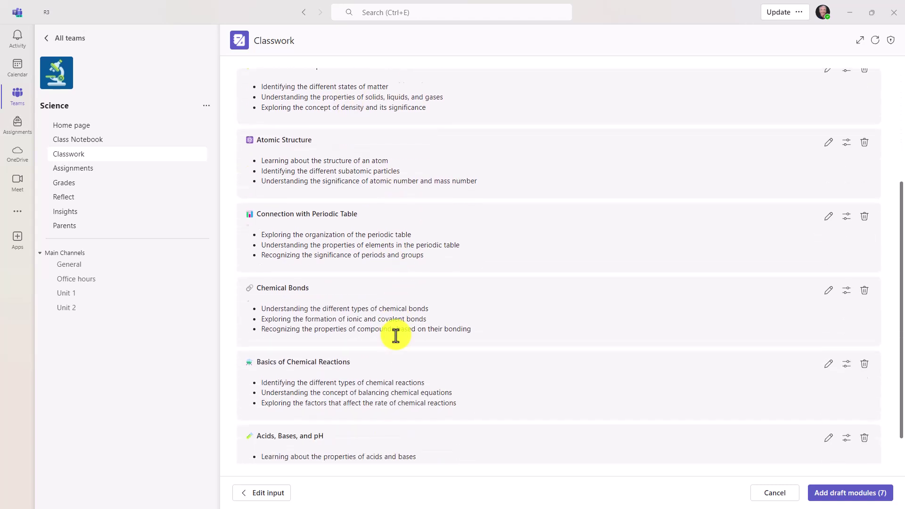
scroll(396, 336, "up", 3)
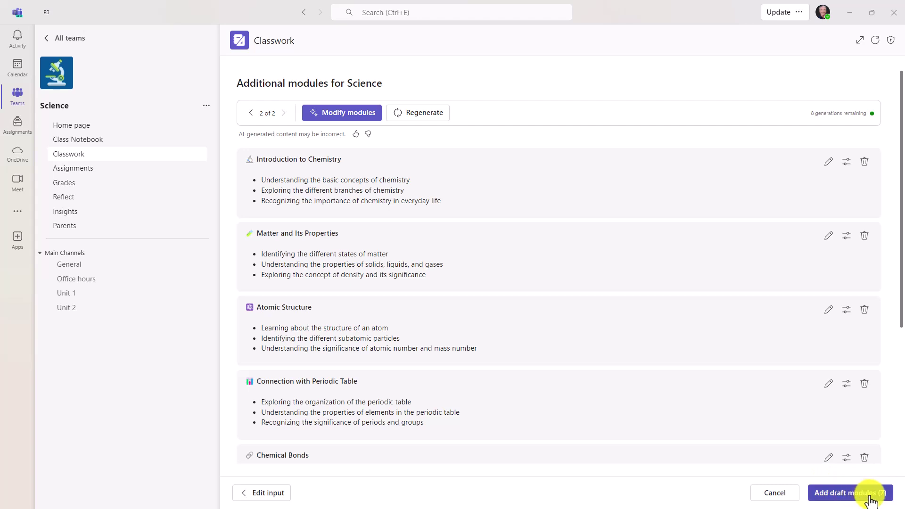
- Add the seven draft modules to Science Classwork and scroll to check them
left_click(844, 494)
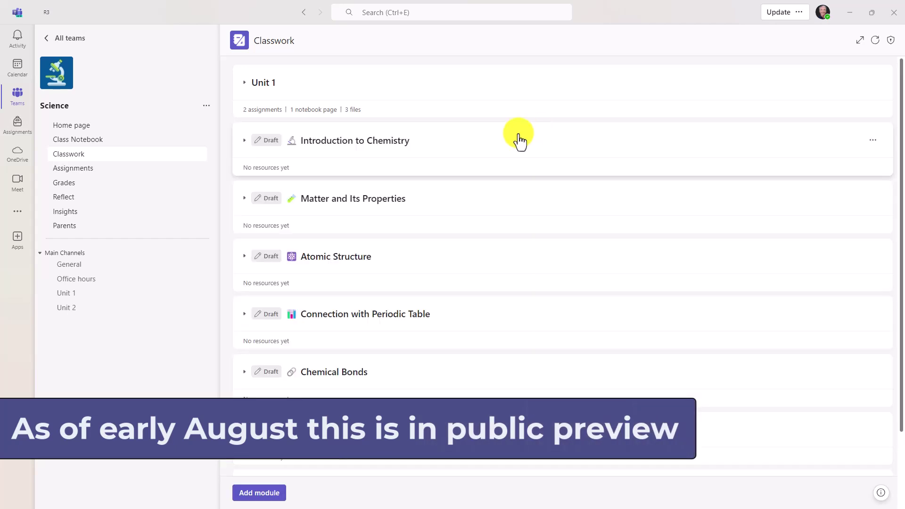
scroll(413, 325, "down", 3)
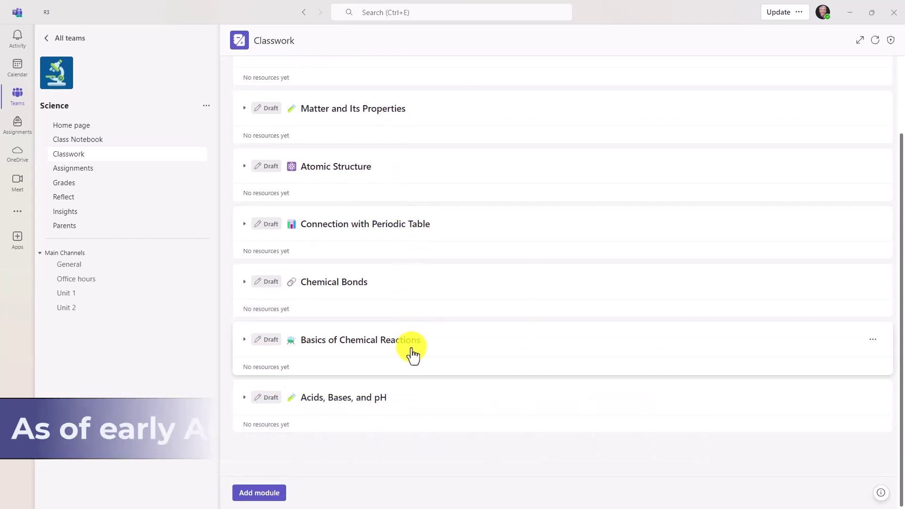
scroll(413, 354, "up", 1)
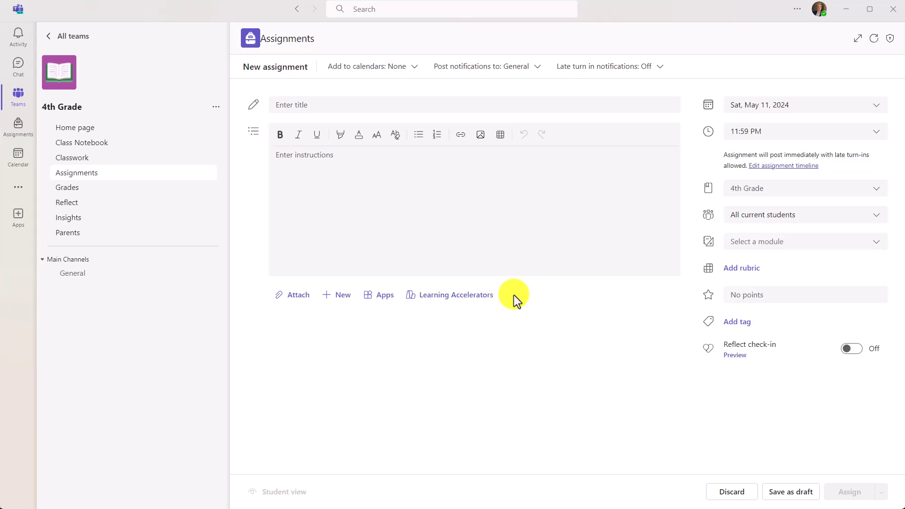
- Choose Reading Progress from Learning Accelerators in the new 4th Grade assignment
left_click(440, 297)
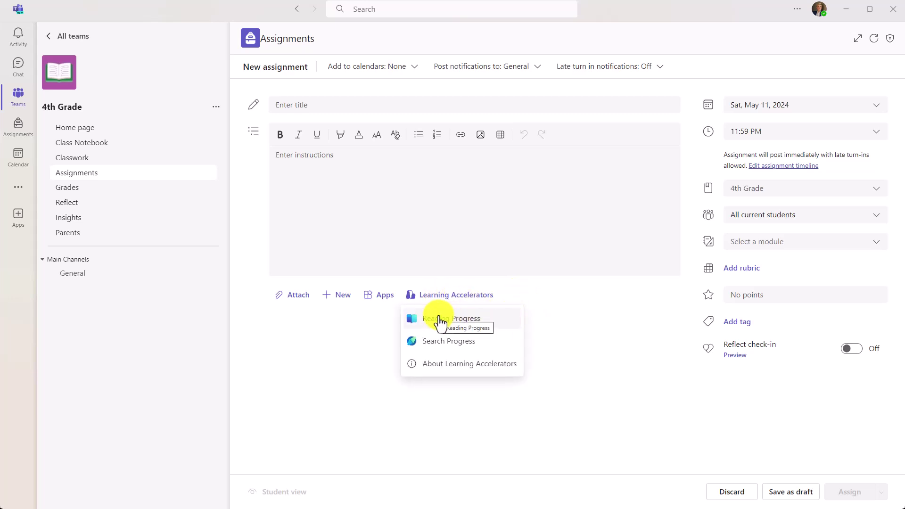
left_click(488, 324)
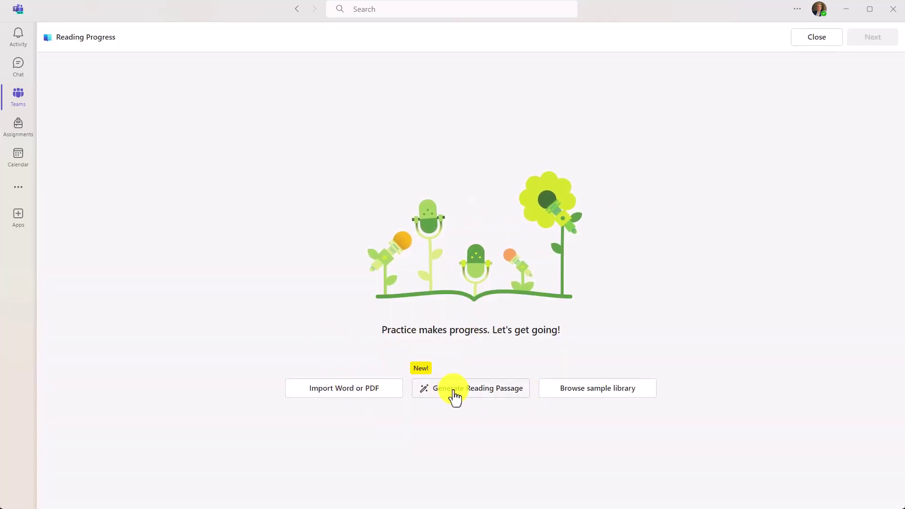
left_click(580, 390)
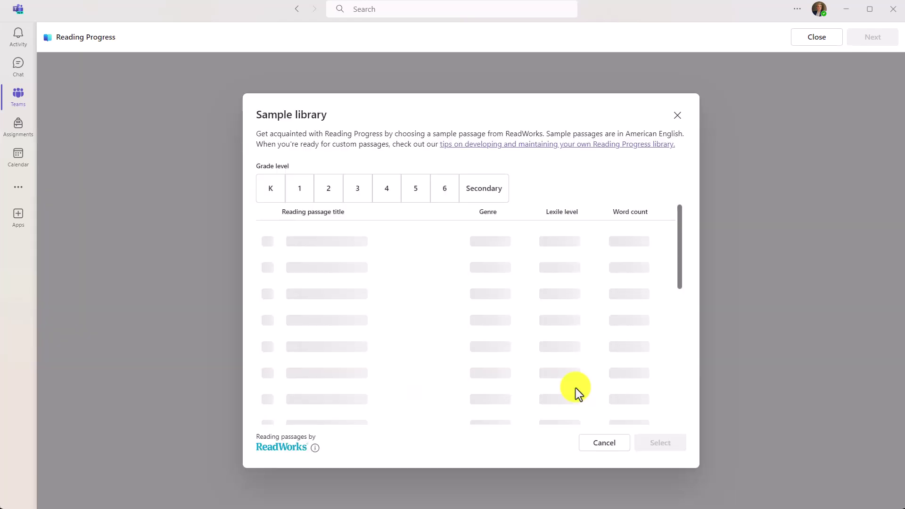
left_click(610, 442)
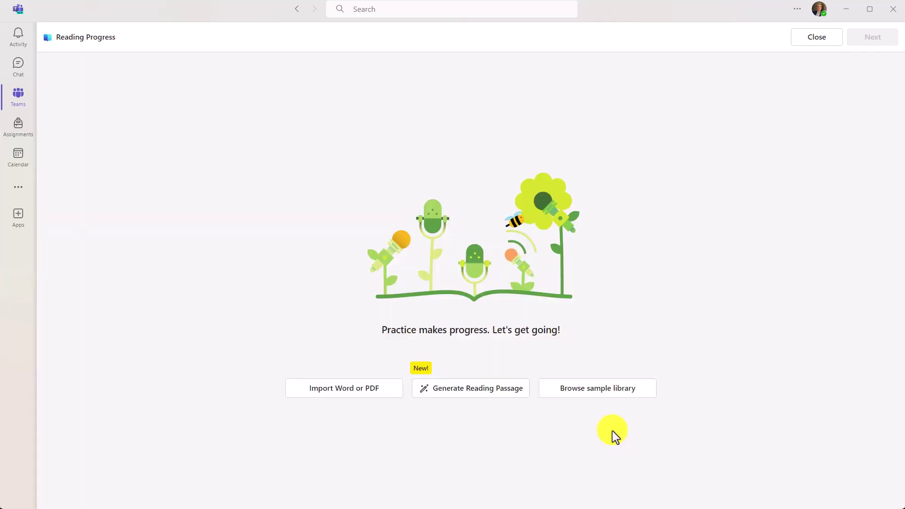
left_click(350, 394)
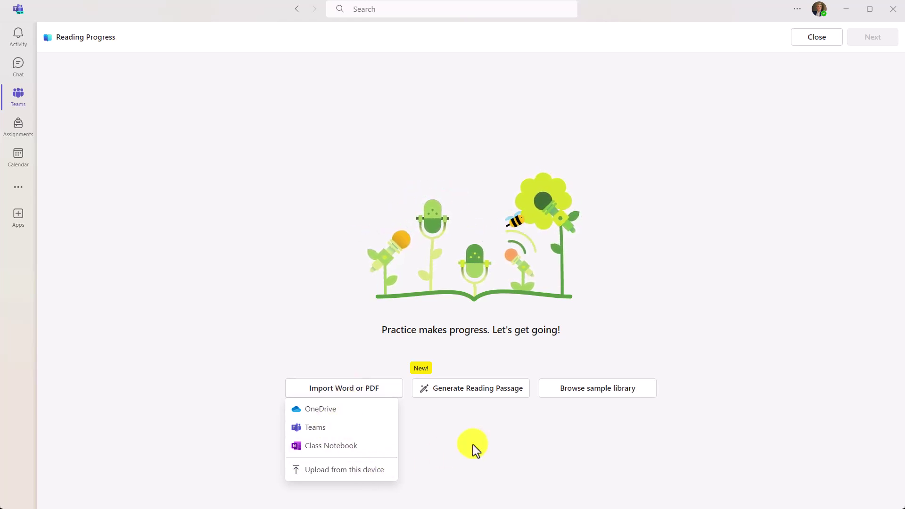
left_click(485, 446)
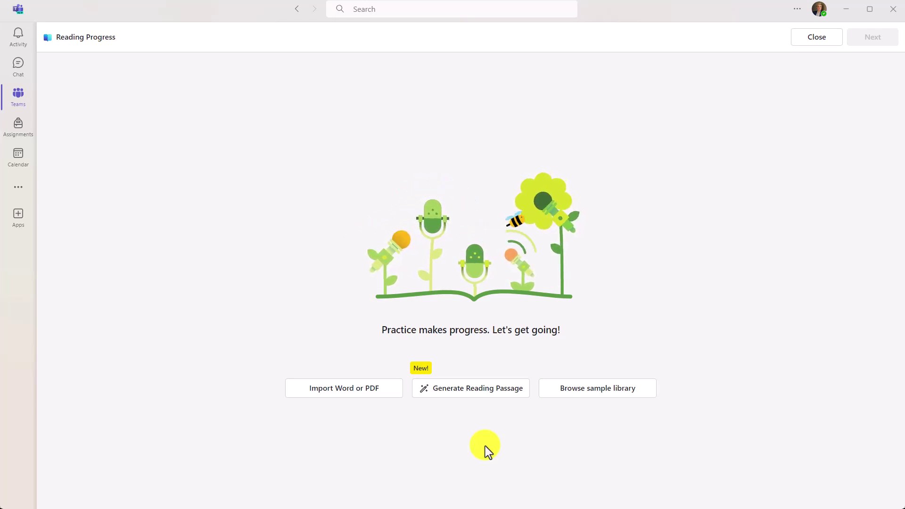
- Start a custom passage with topic Animals and length 200 - 300 words
left_click(463, 398)
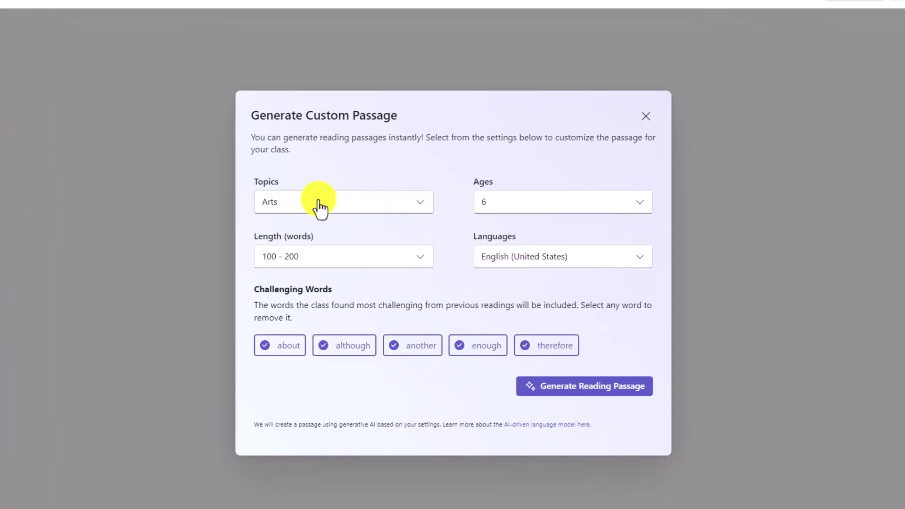
left_click(366, 220)
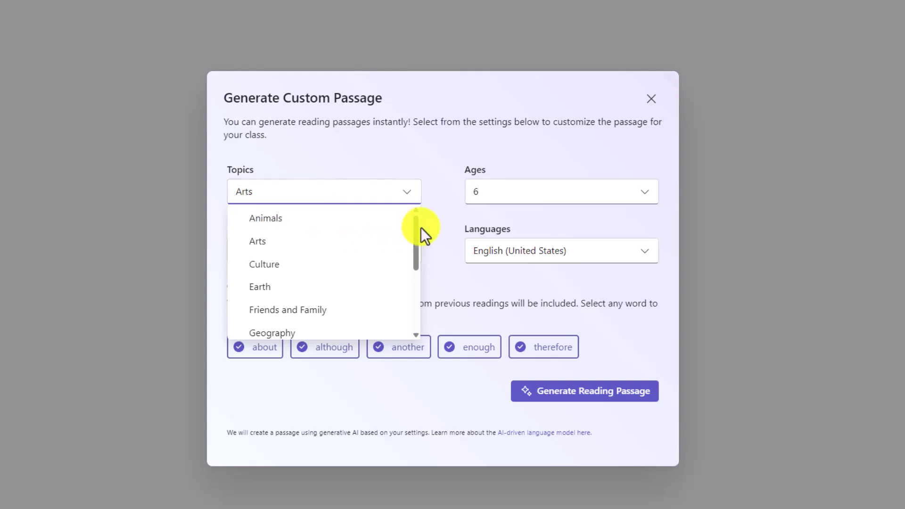
mouse_move(414, 228)
left_mouse_down()
mouse_move(420, 283)
mouse_move(410, 228)
left_mouse_up()
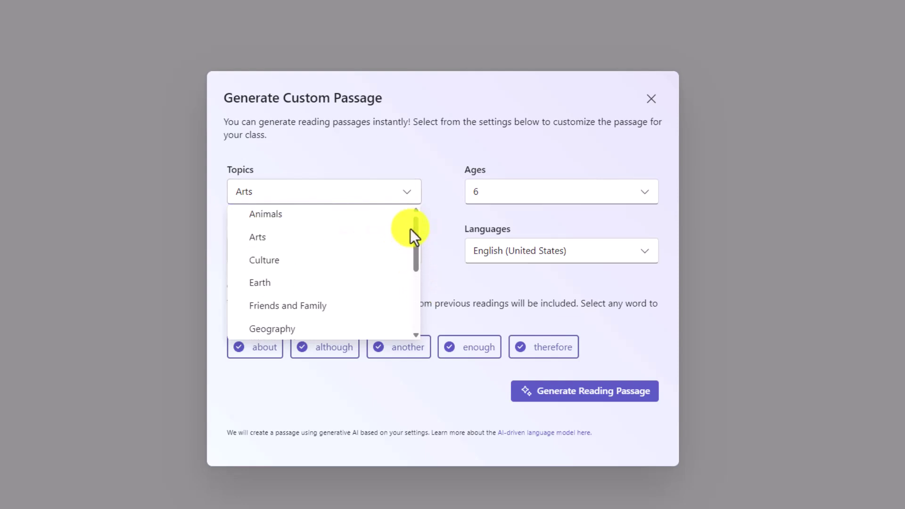
left_click(279, 217)
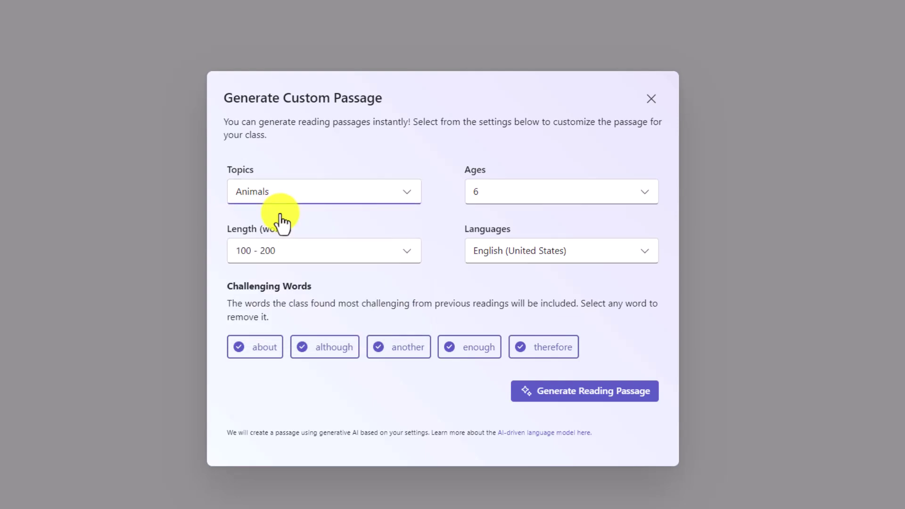
left_click(307, 256)
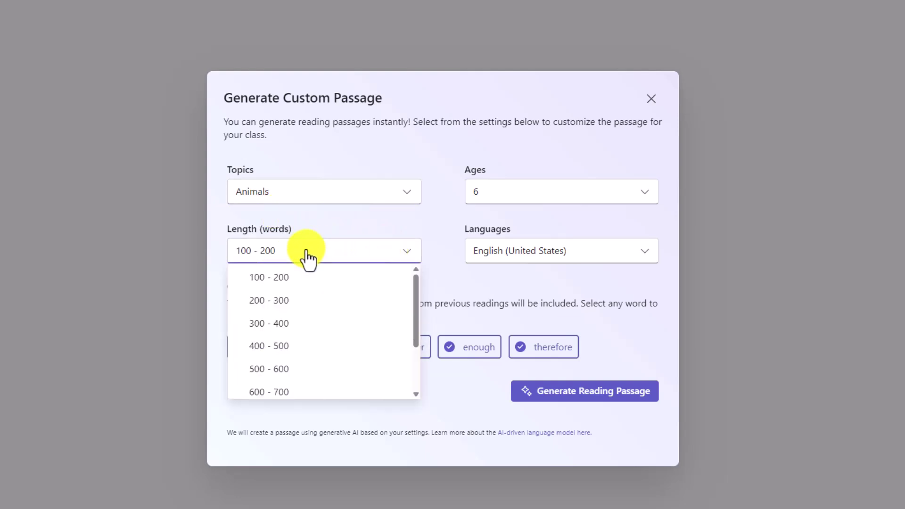
left_click(265, 302)
- Set reader age 9, keep English (United States), and remove 'another' and 'therefore' from challenging words
left_click(526, 201)
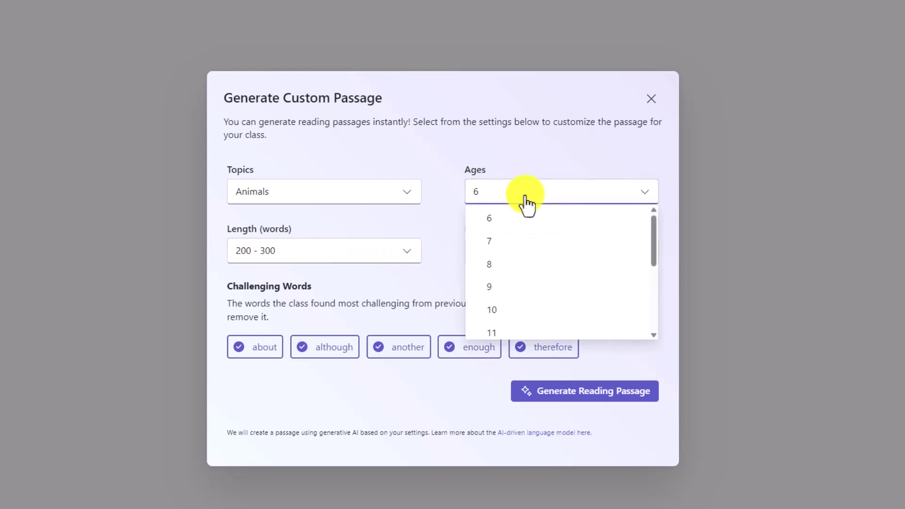
mouse_move(658, 230)
left_mouse_down()
mouse_move(652, 279)
mouse_move(652, 252)
left_mouse_up()
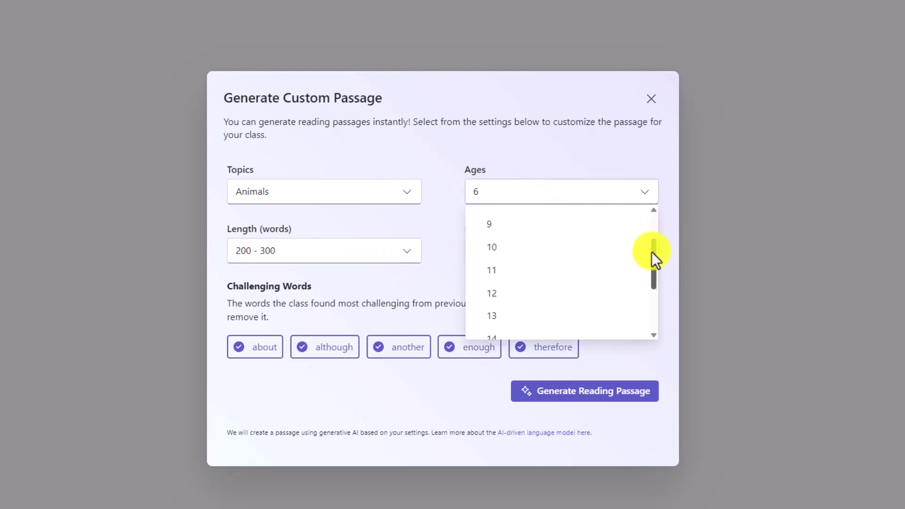
left_click(517, 232)
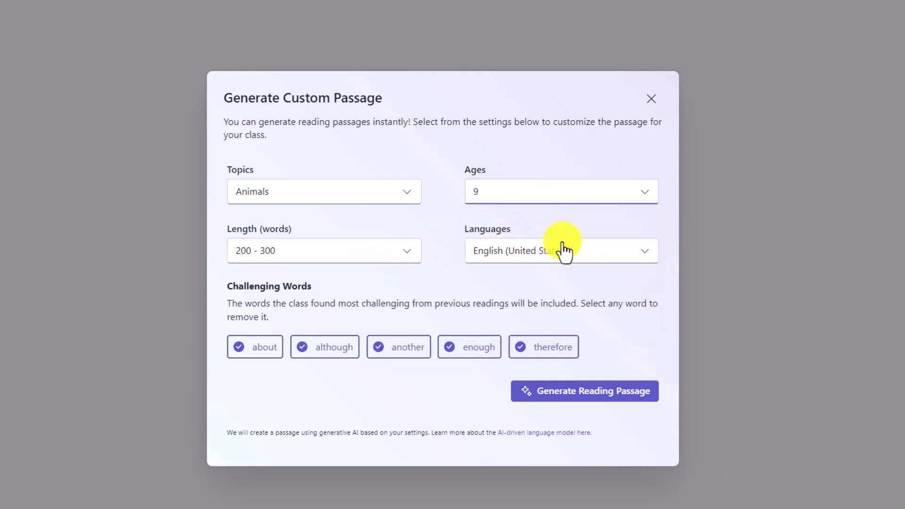
left_click(564, 252)
left_click_drag(654, 314, 650, 284)
left_click(644, 256)
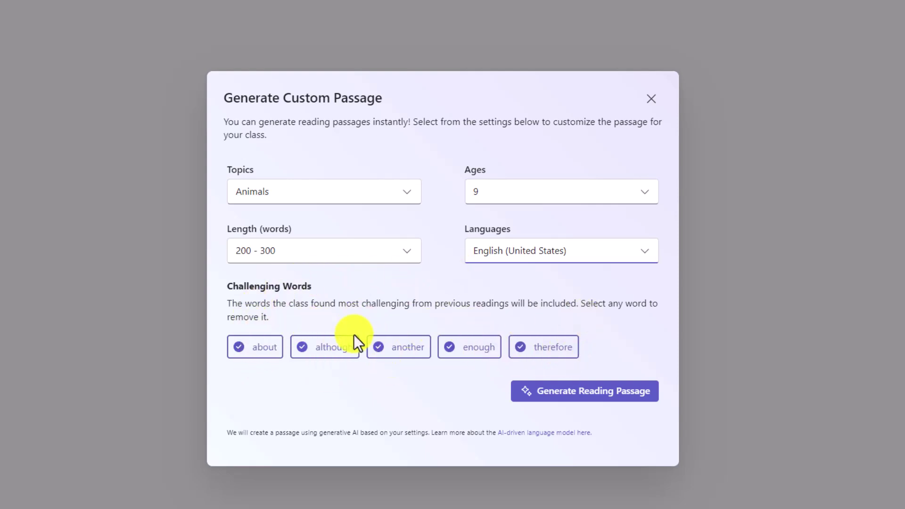
left_click(381, 352)
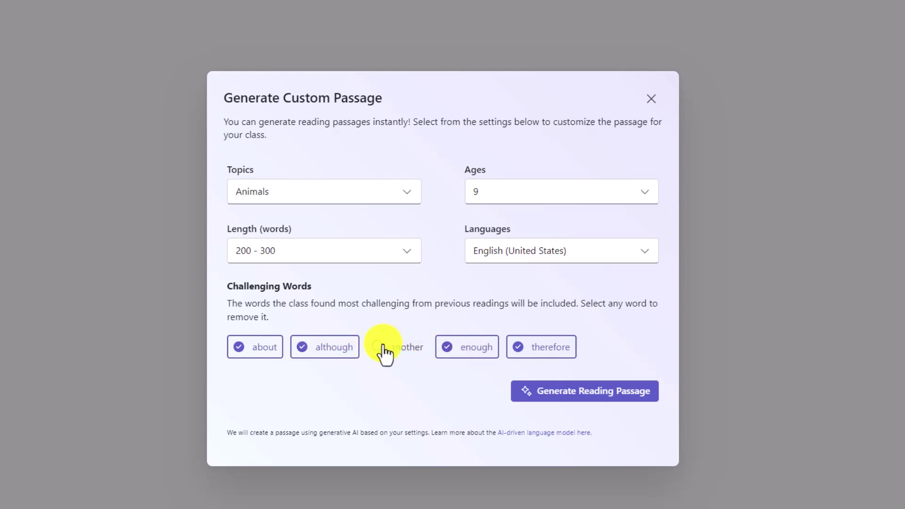
left_click(535, 351)
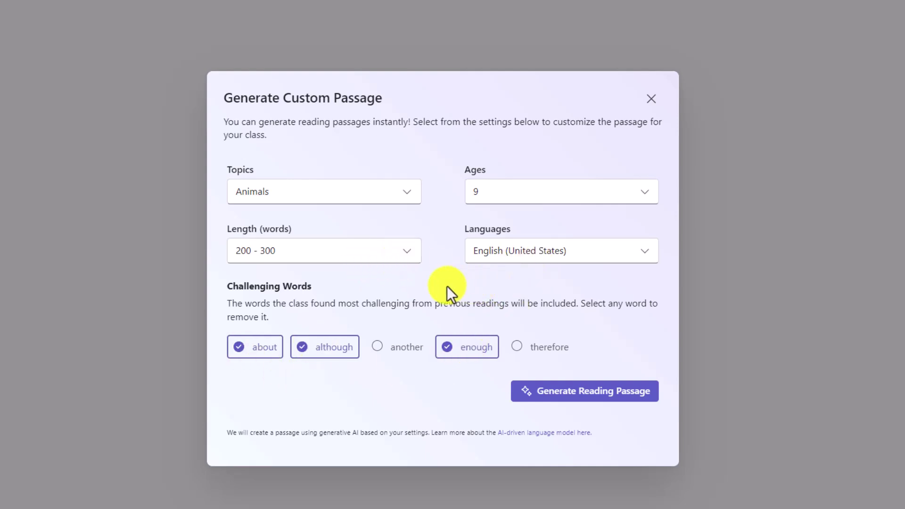
- Generate the elephants reading passage, review it, and raise Complexity for a harder version
left_click(598, 394)
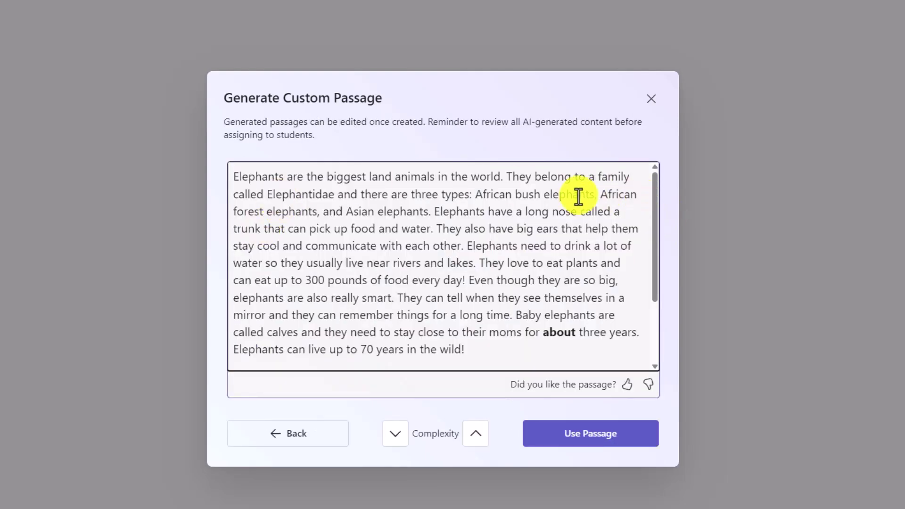
scroll(664, 234, "down", 1)
scroll(657, 243, "down", 3)
scroll(589, 279, "up", 4)
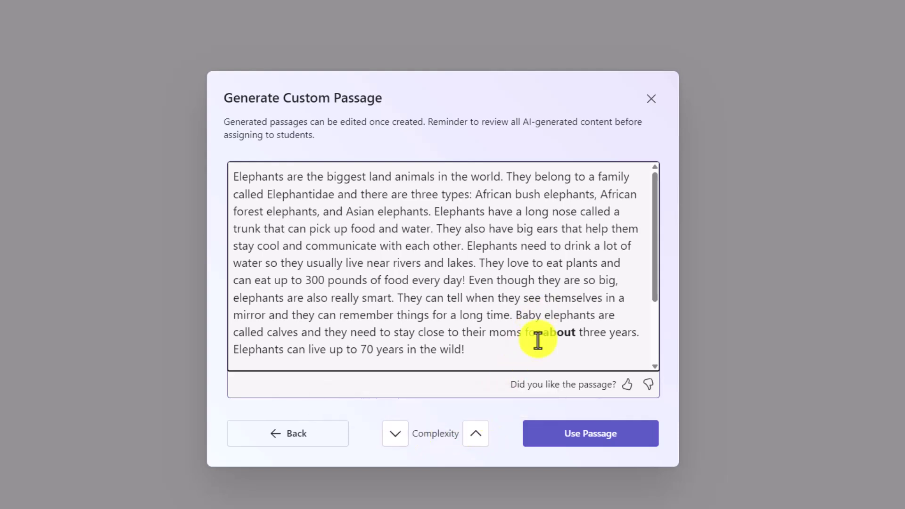
left_click(481, 437)
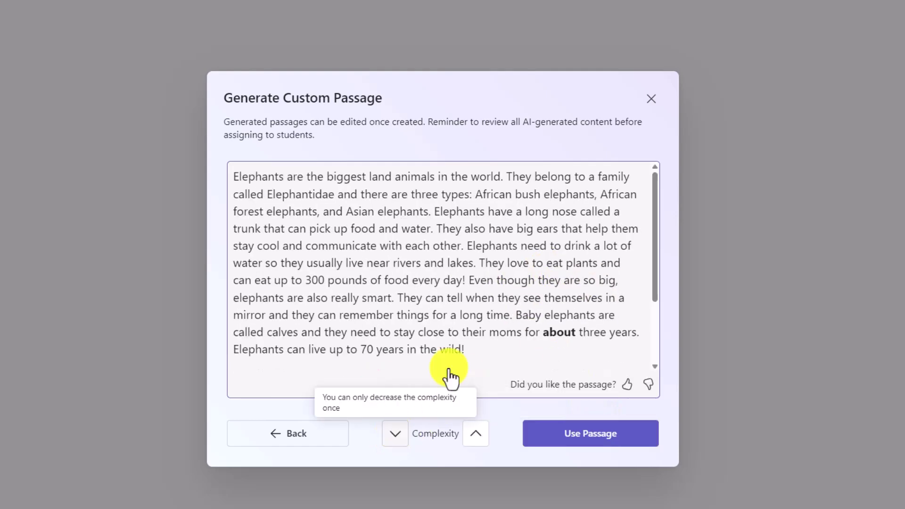
left_click_drag(652, 248, 657, 329)
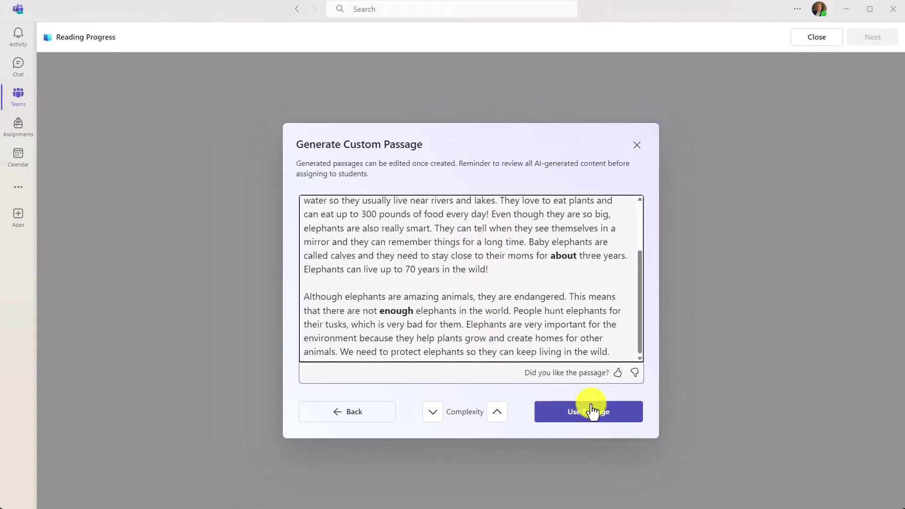
- Use the 211-word Elephants passage (English, United States) as the Reading Progress passage
left_click(598, 413)
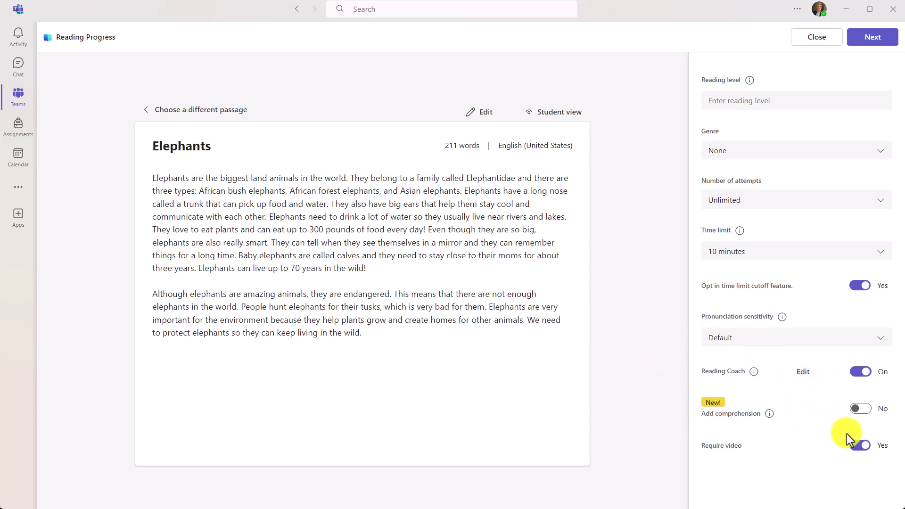
- Turn on comprehension and generate four AI questions about elephants, worth 4 points
left_click(861, 415)
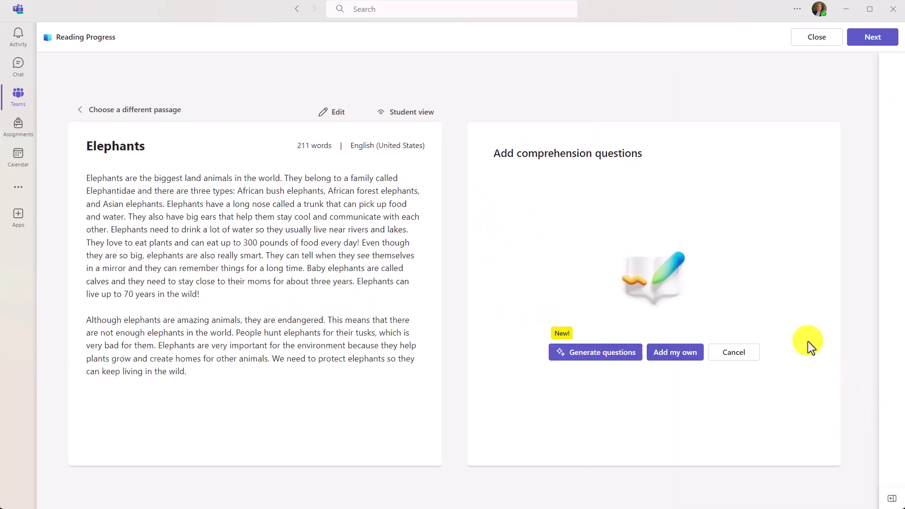
left_click(575, 358)
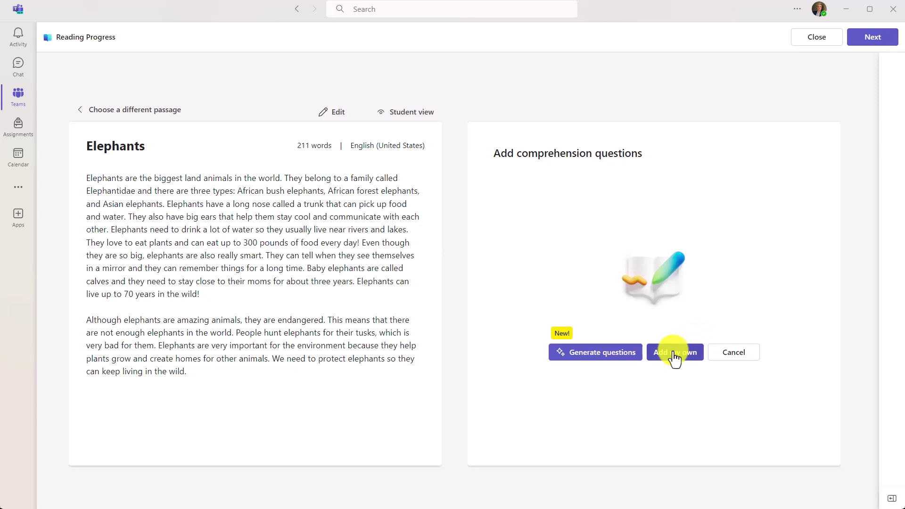
left_click(595, 359)
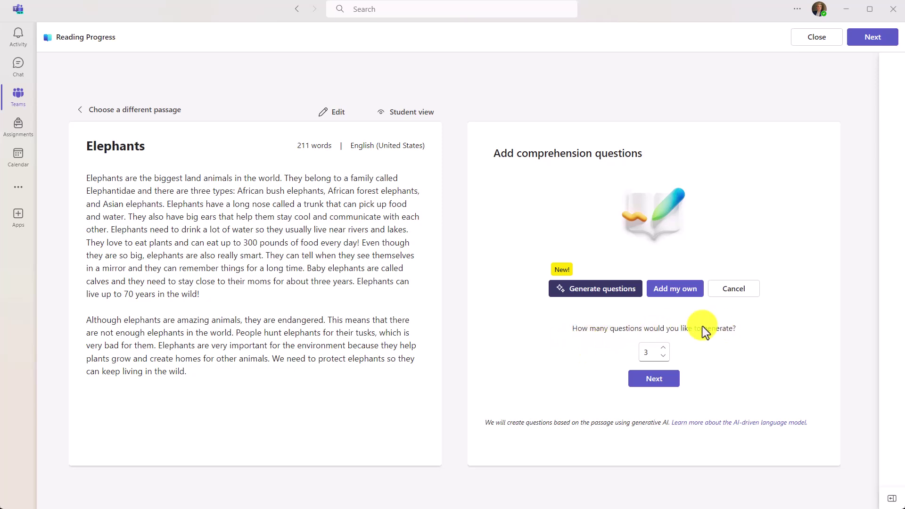
left_click(664, 348)
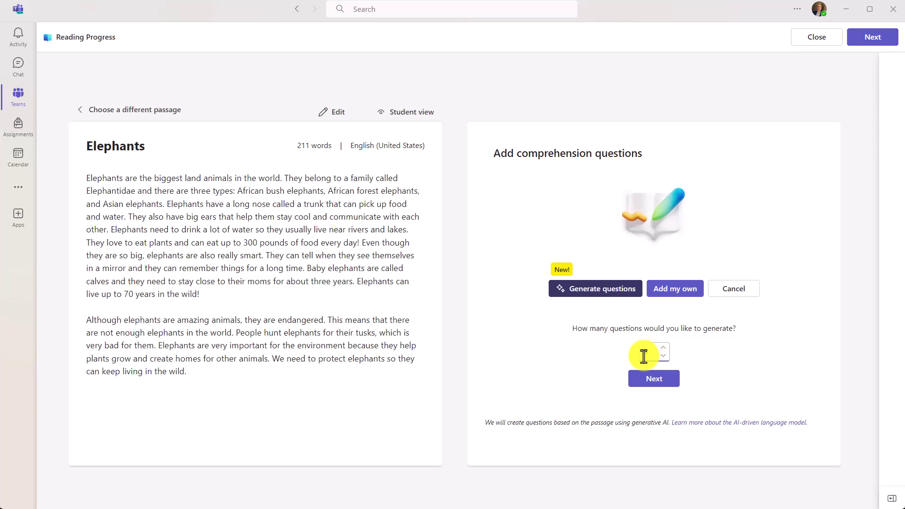
left_click(655, 378)
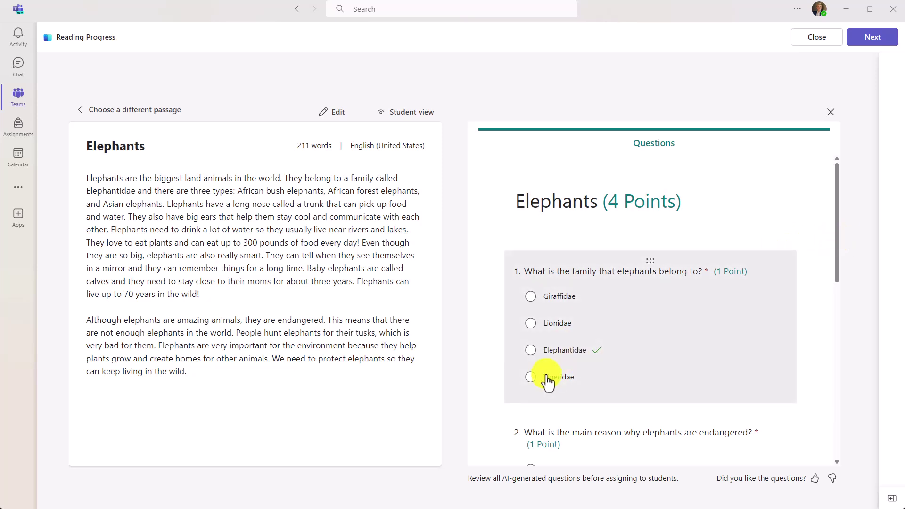
- Delete the elephant-family question, leaving three questions worth 3 points, and reopen the settings pane
mouse_move(835, 237)
left_mouse_down()
mouse_move(835, 303)
mouse_move(859, 400)
mouse_move(855, 332)
mouse_move(841, 274)
mouse_move(861, 397)
mouse_move(848, 301)
mouse_move(819, 211)
left_mouse_up()
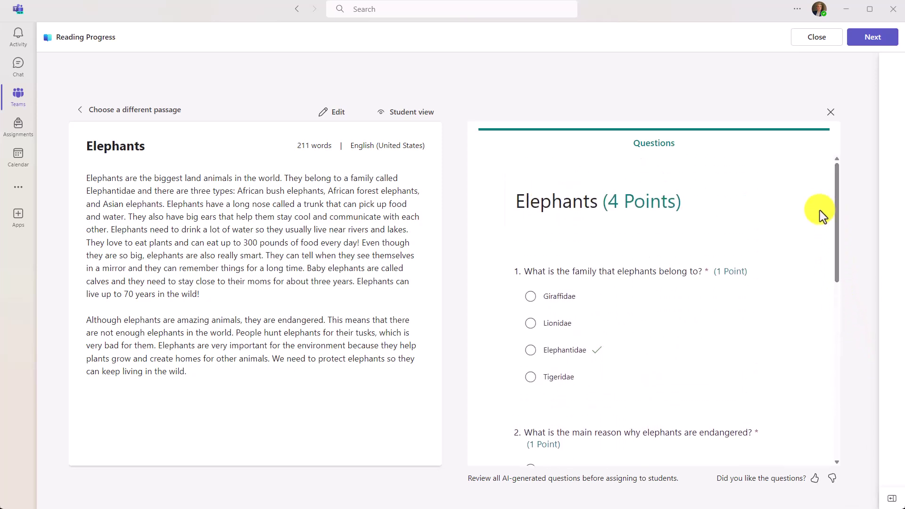
left_click(764, 279)
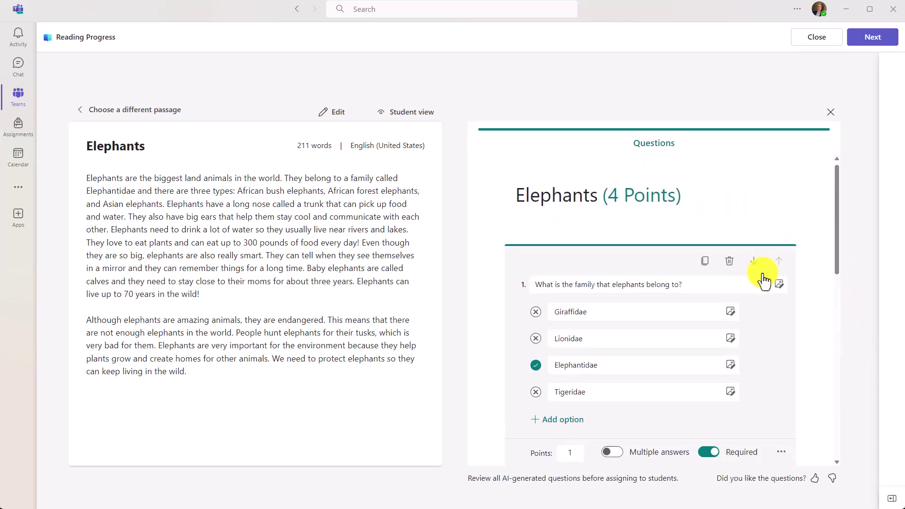
left_click(754, 262)
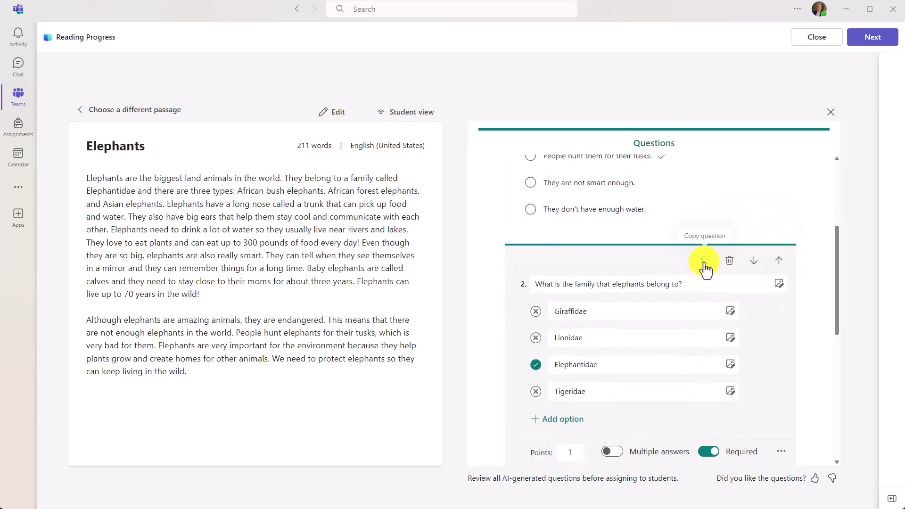
left_click(729, 262)
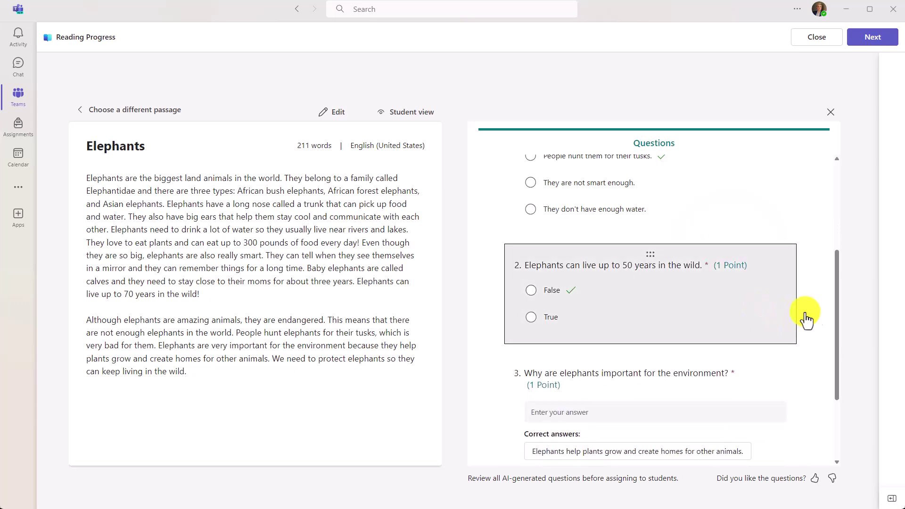
left_click_drag(839, 300, 830, 172)
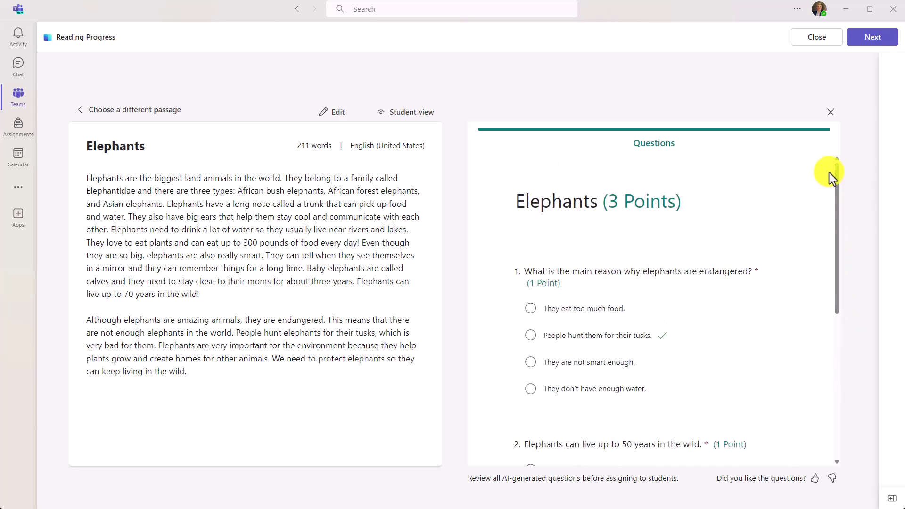
left_click(888, 499)
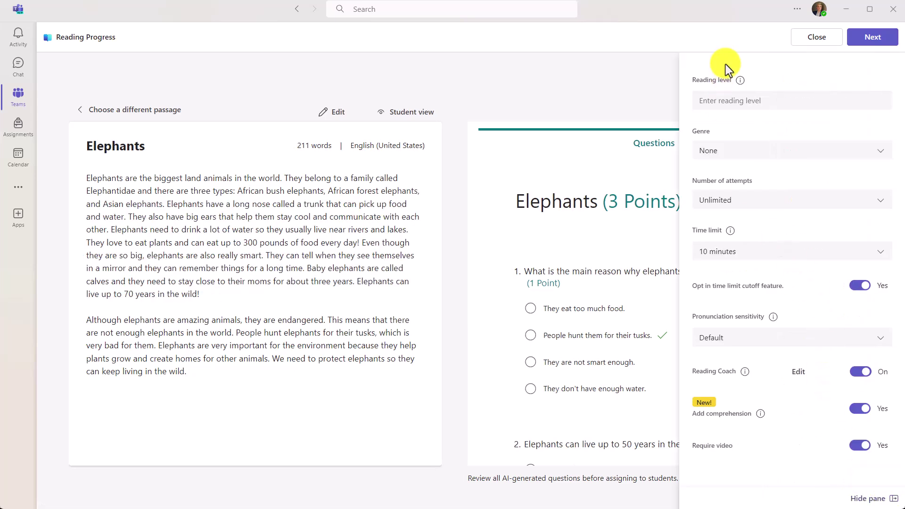